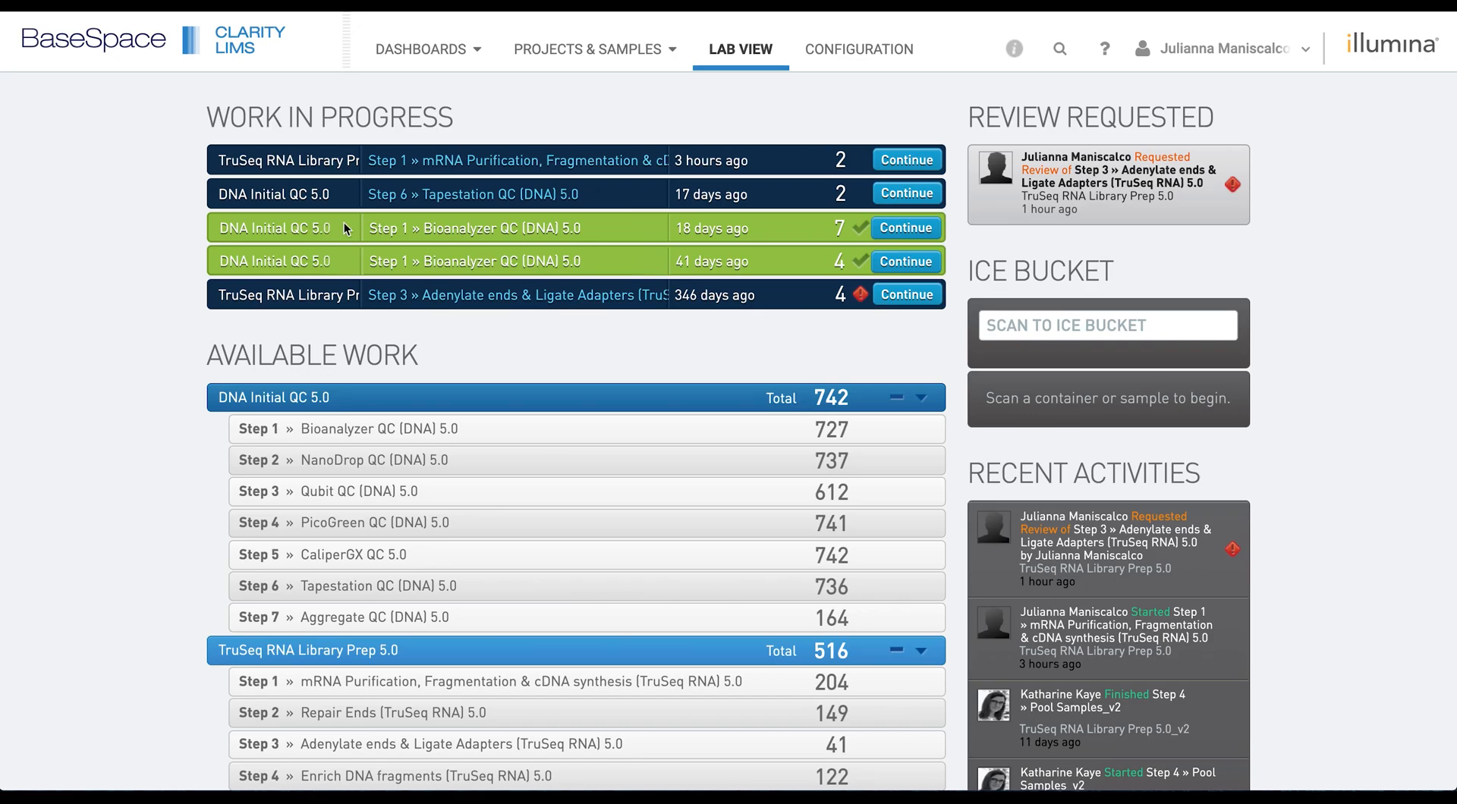
- Switch from the lab work dashboard to the Configuration page listing workflows, protocols and master steps
click(858, 50)
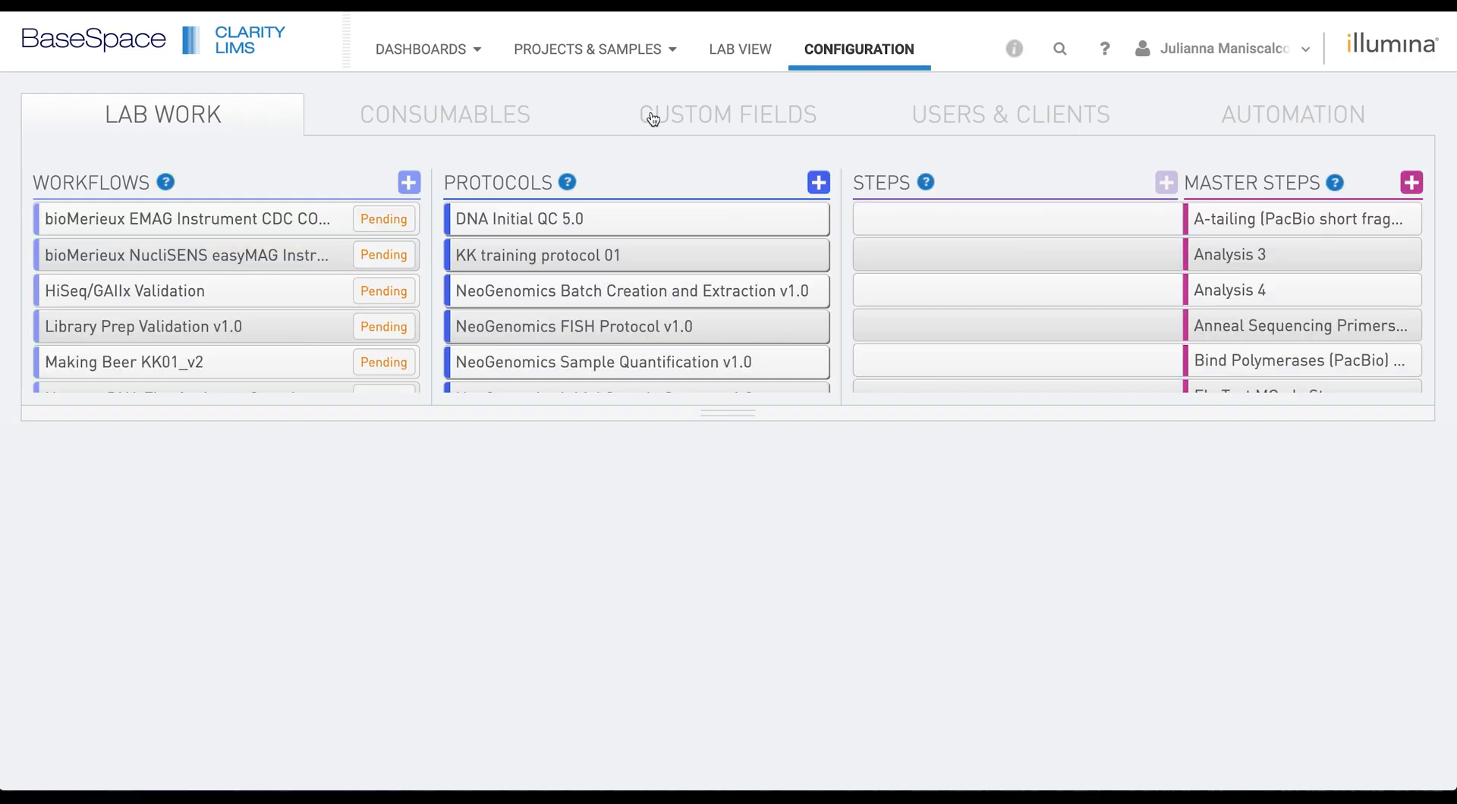
- Show the global Custom Fields with all 44 Submitted Sample fields expanded
click(673, 119)
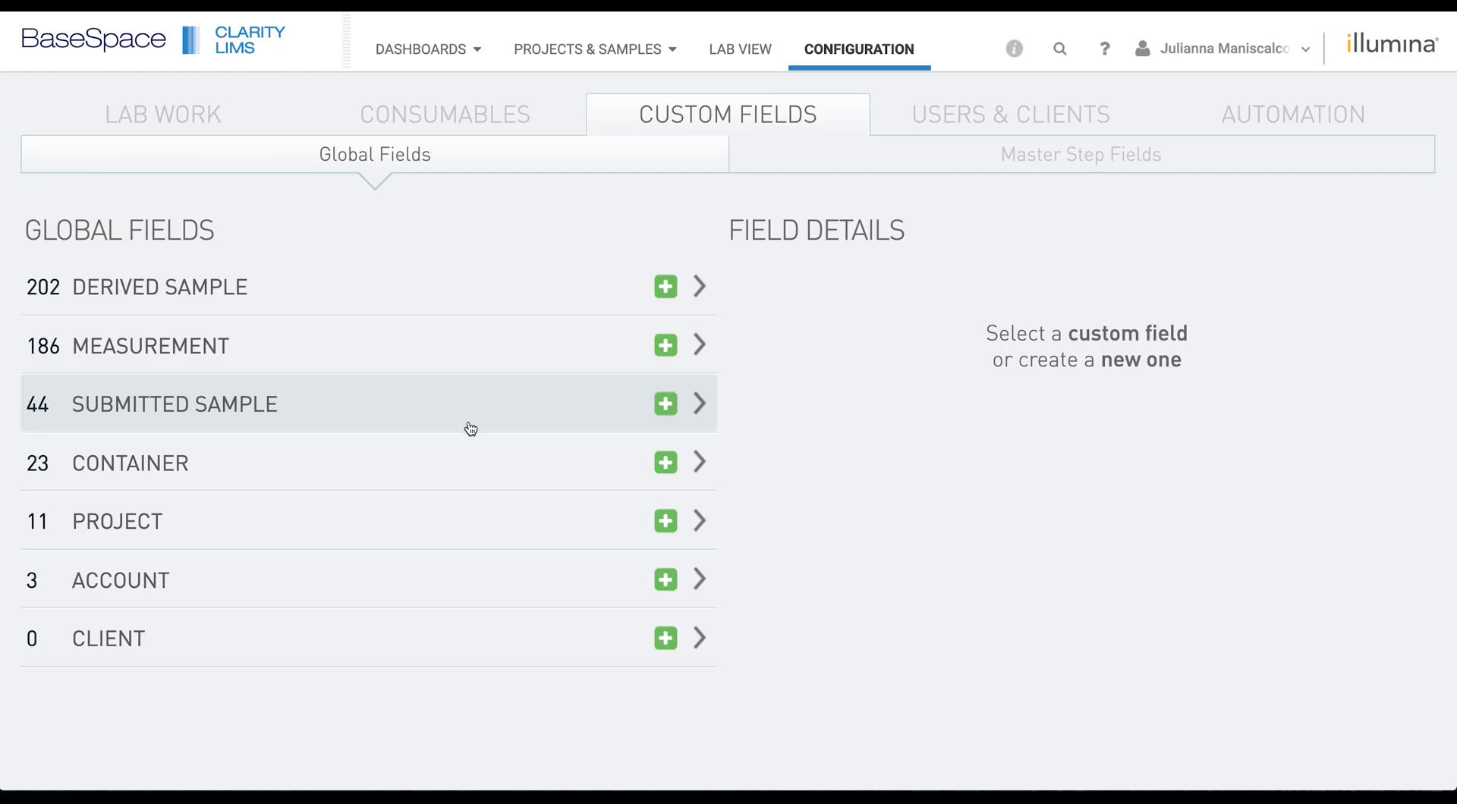
click(702, 407)
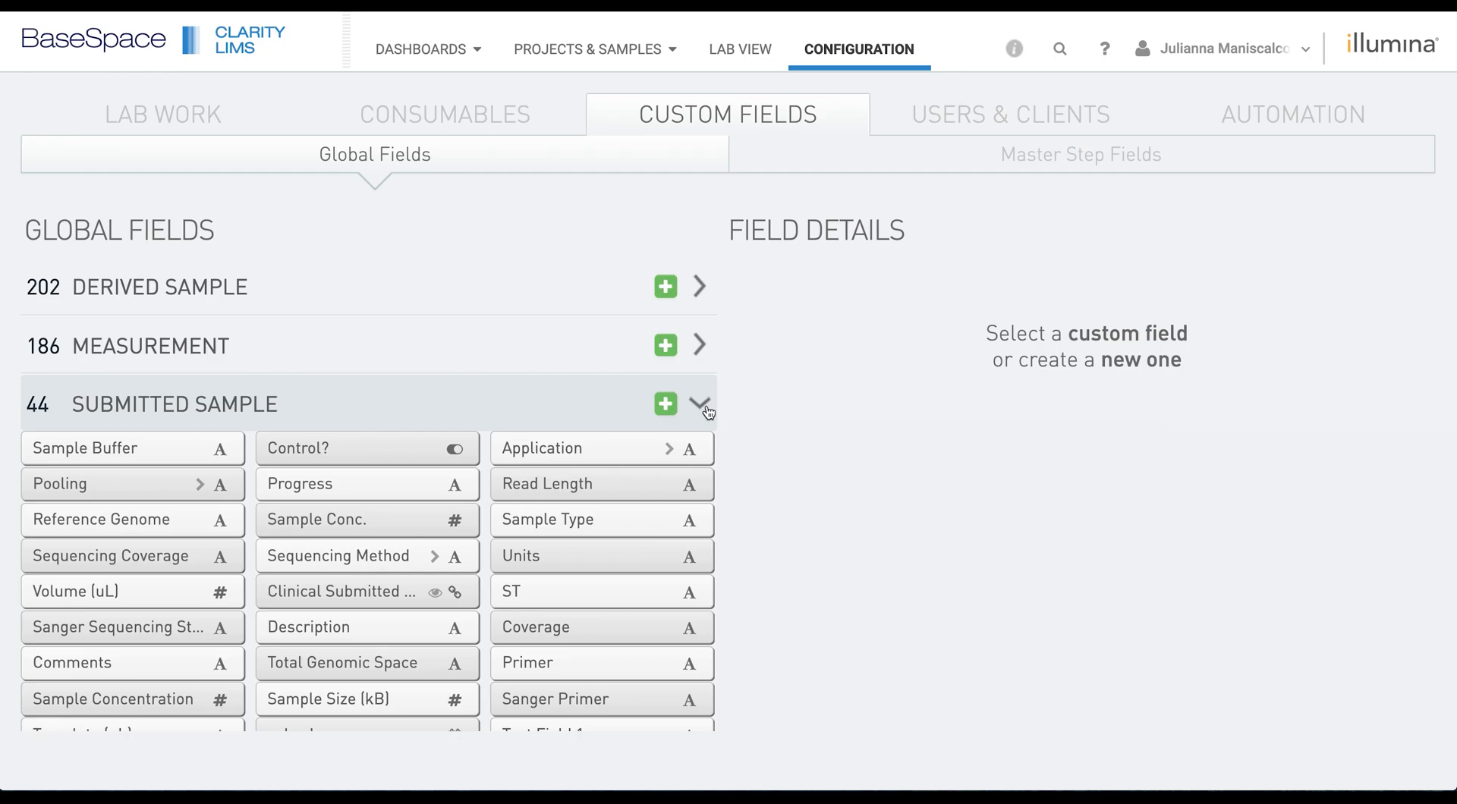
- Add a new Submitted Sample custom field named 'JM Test 1'
click(665, 405)
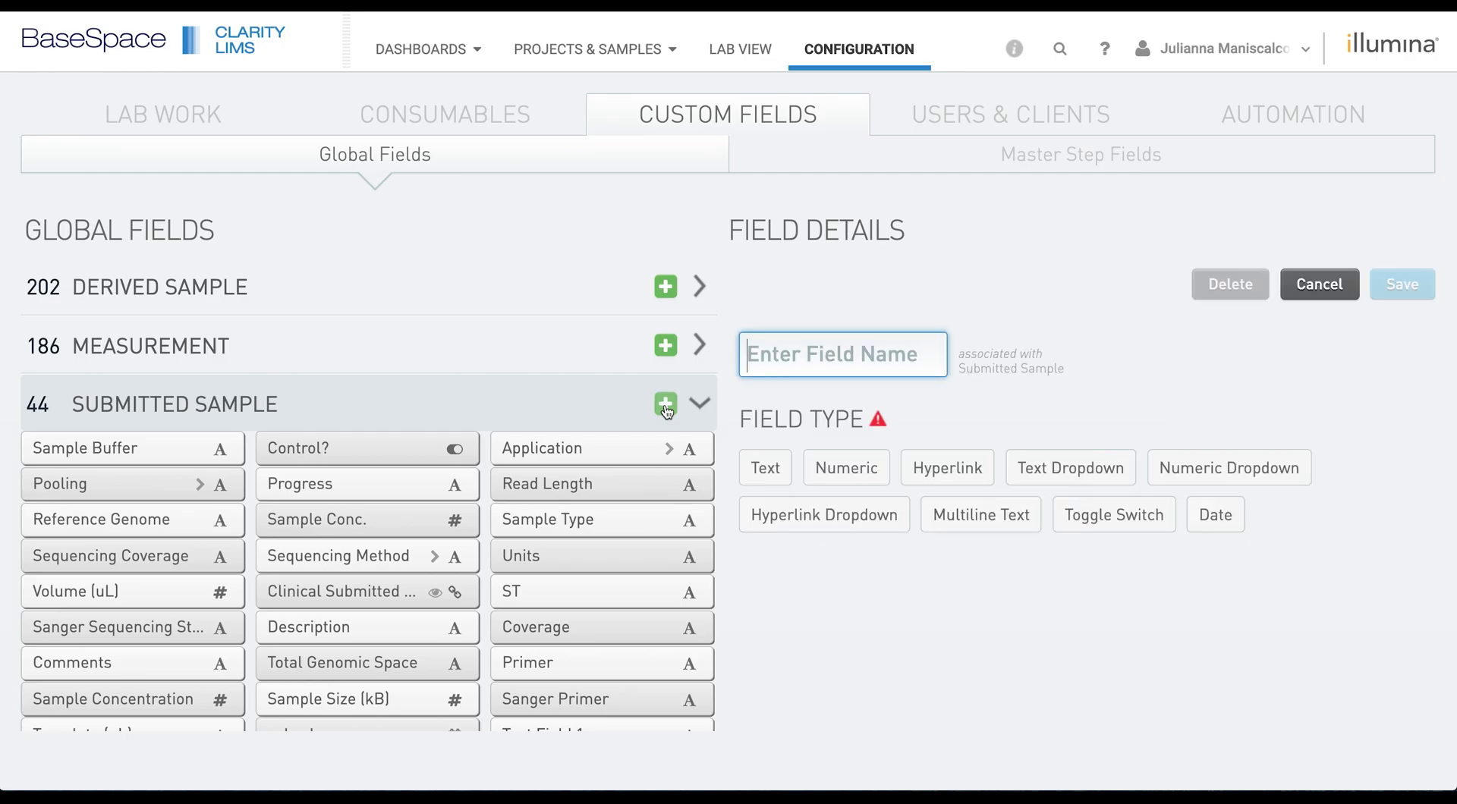
text(JM Test 1)
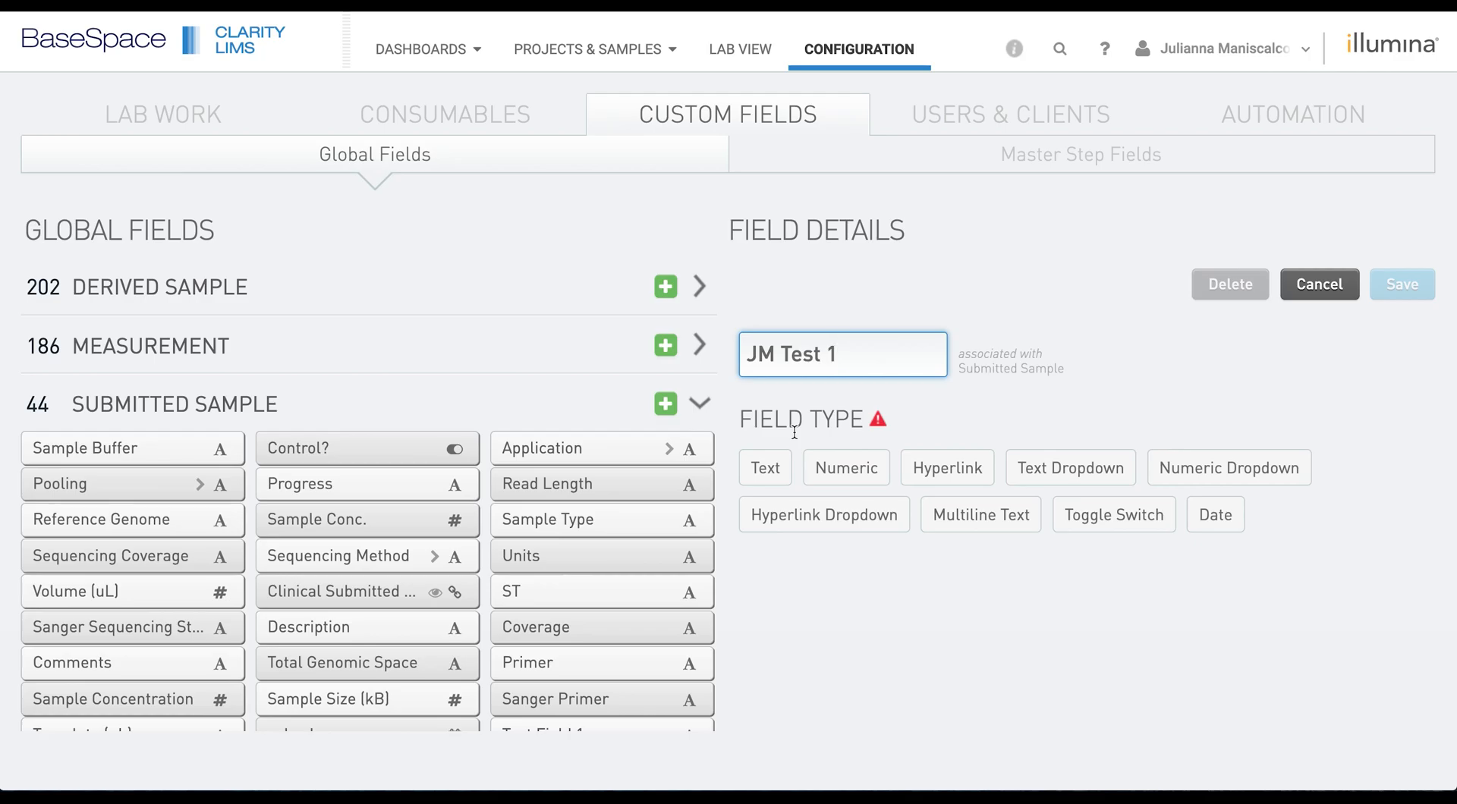
- Preview the Dropdown, Numeric, Hyperlink, Multiline, Toggle Switch and Date types, then make JM Test 1 a Text field
click(783, 464)
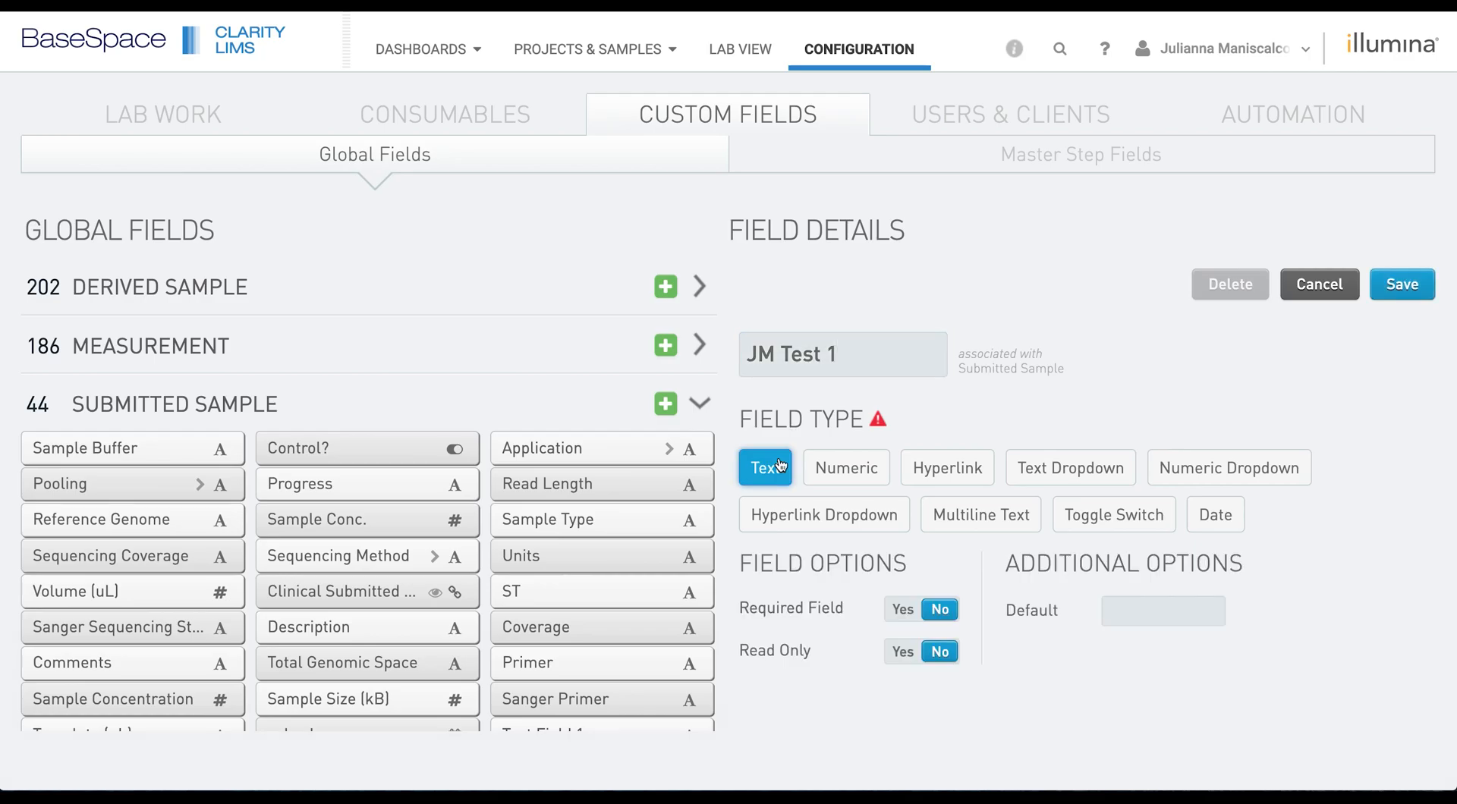
click(1072, 484)
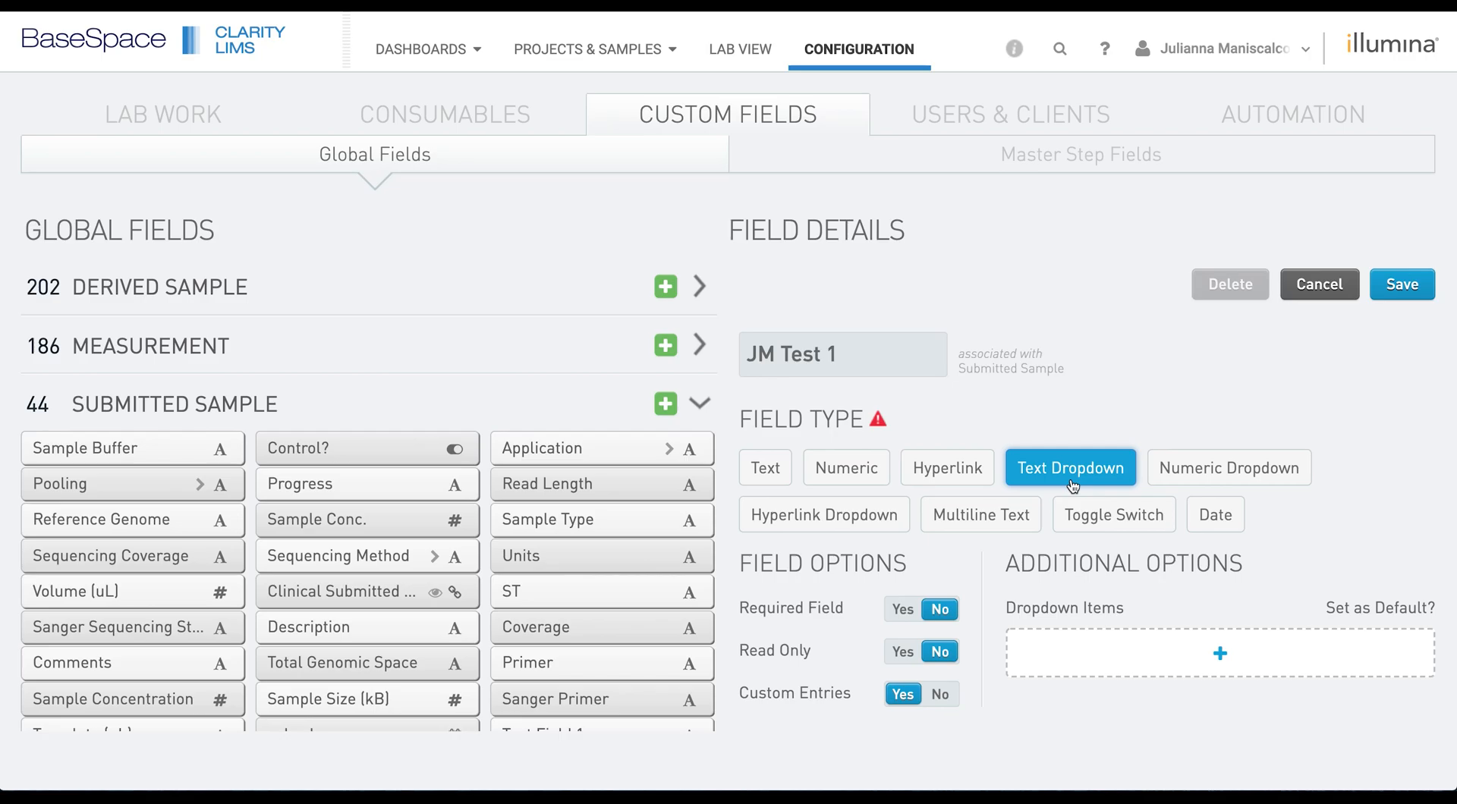
click(857, 472)
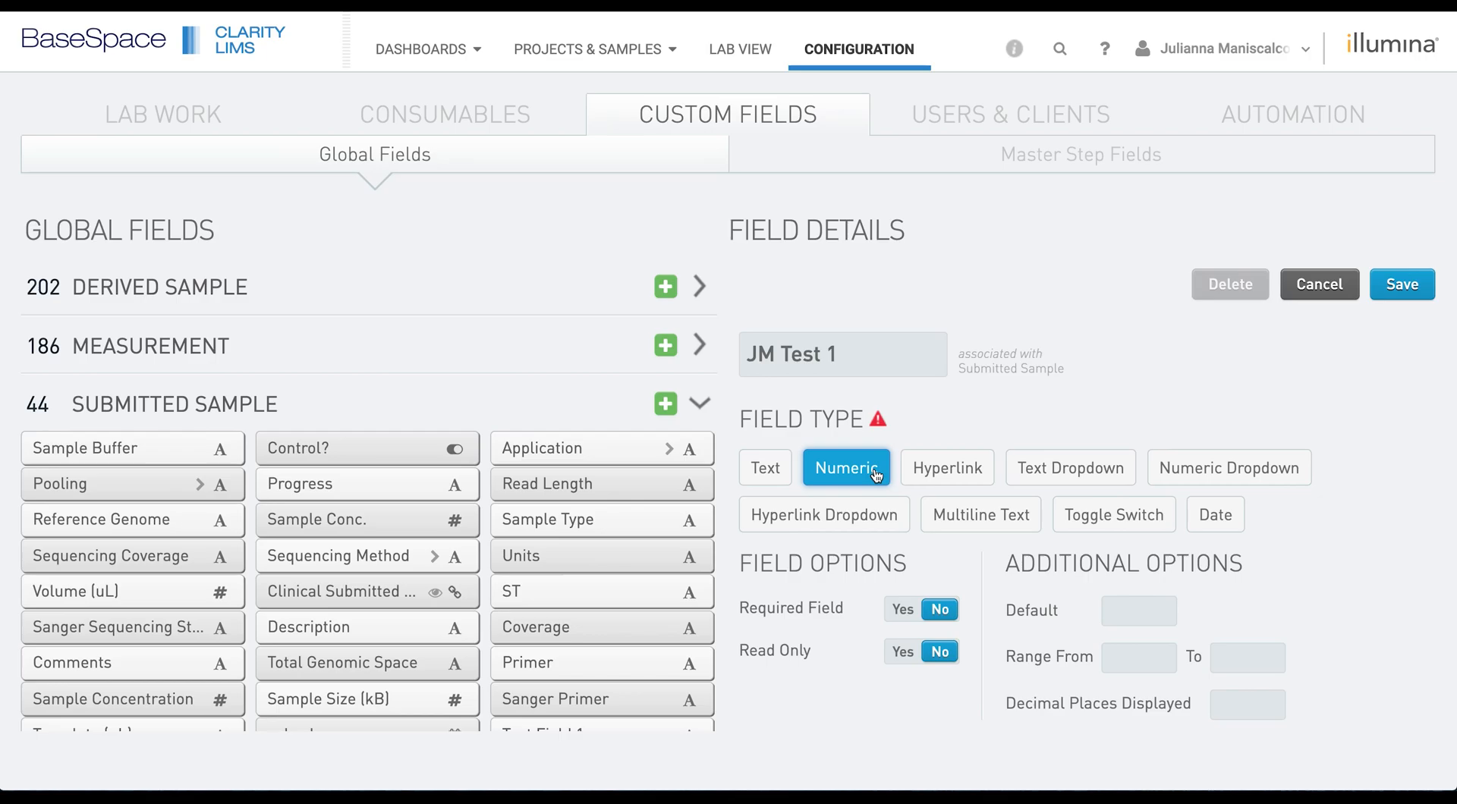
click(1279, 472)
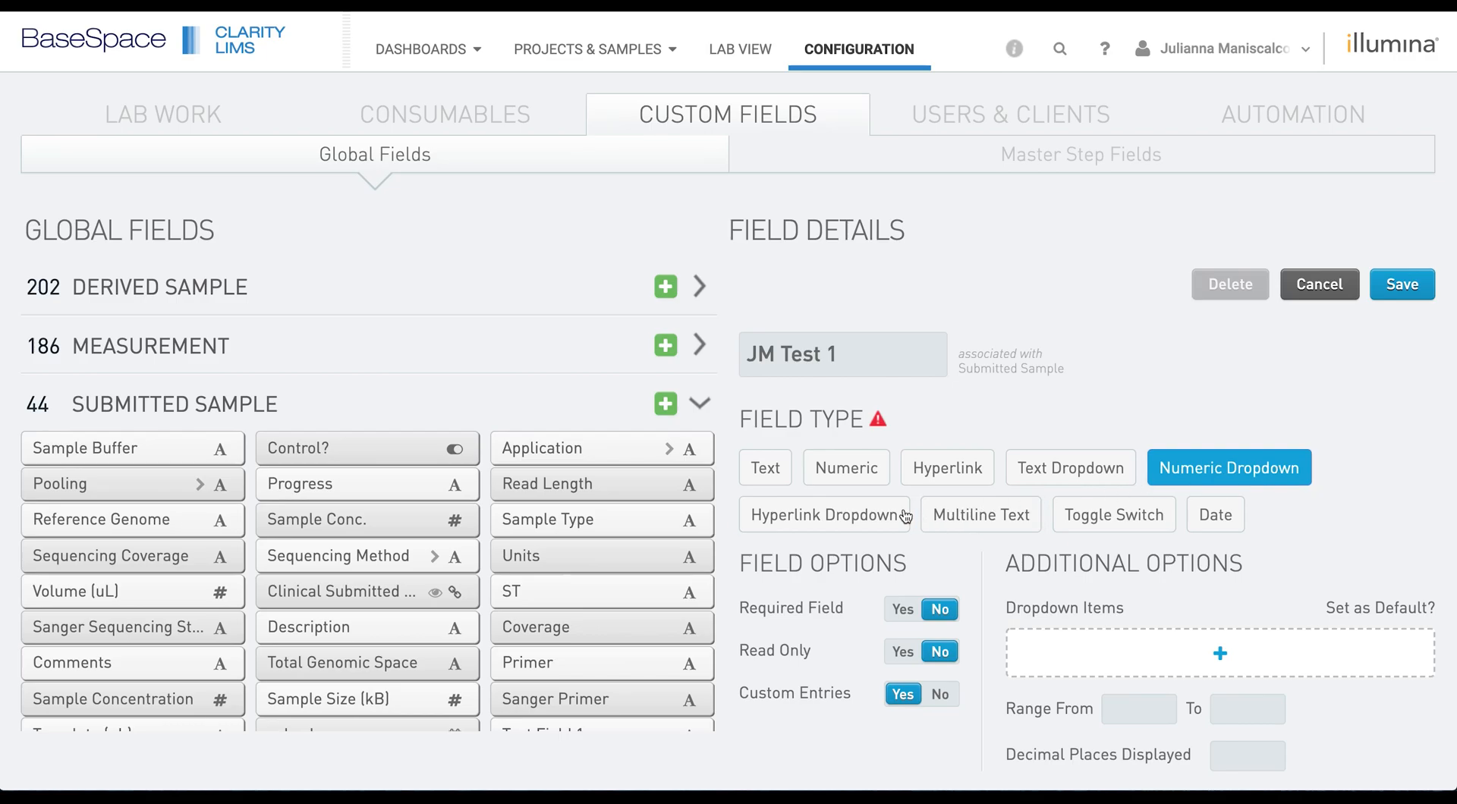
click(973, 477)
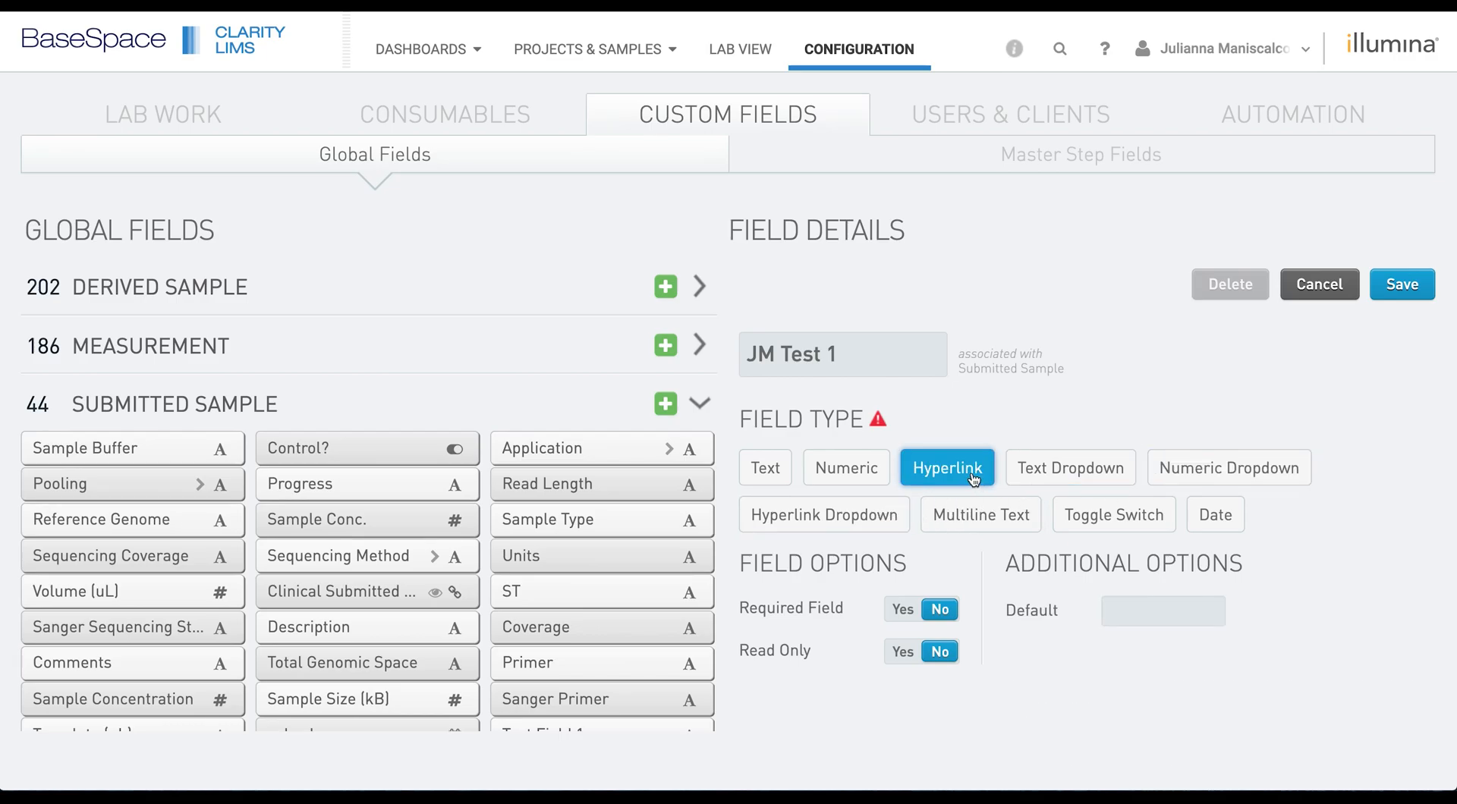
click(868, 518)
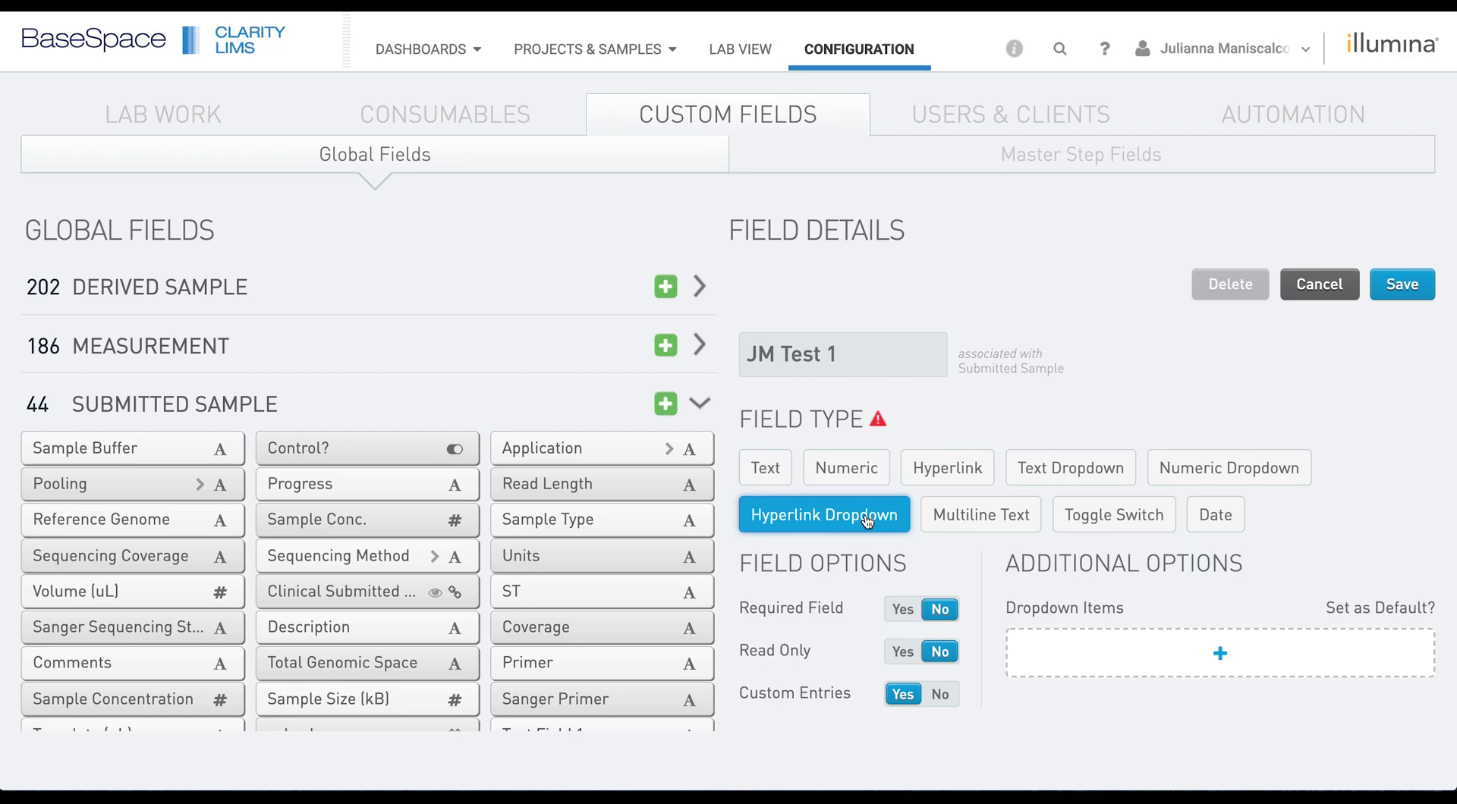
click(972, 526)
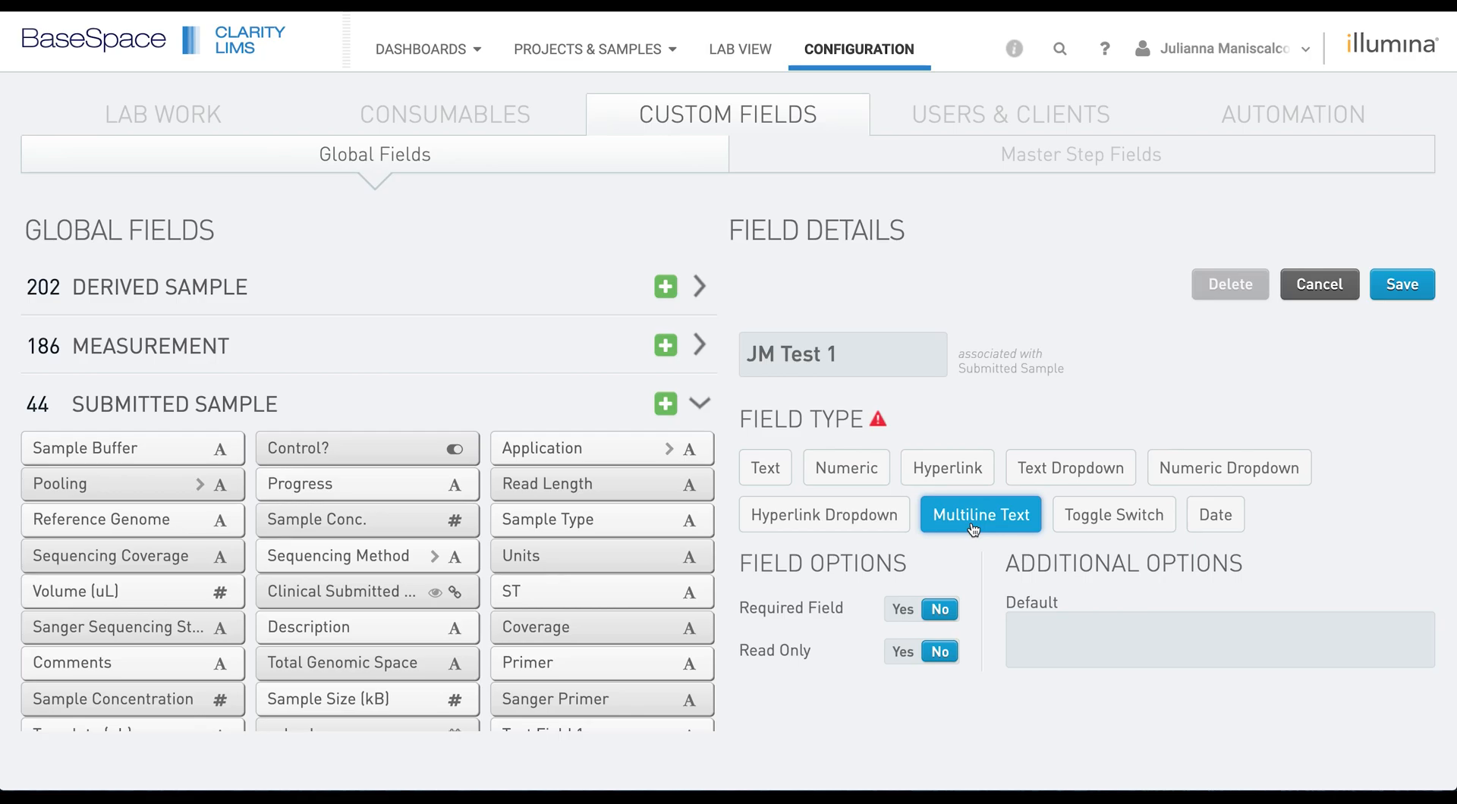
click(1133, 518)
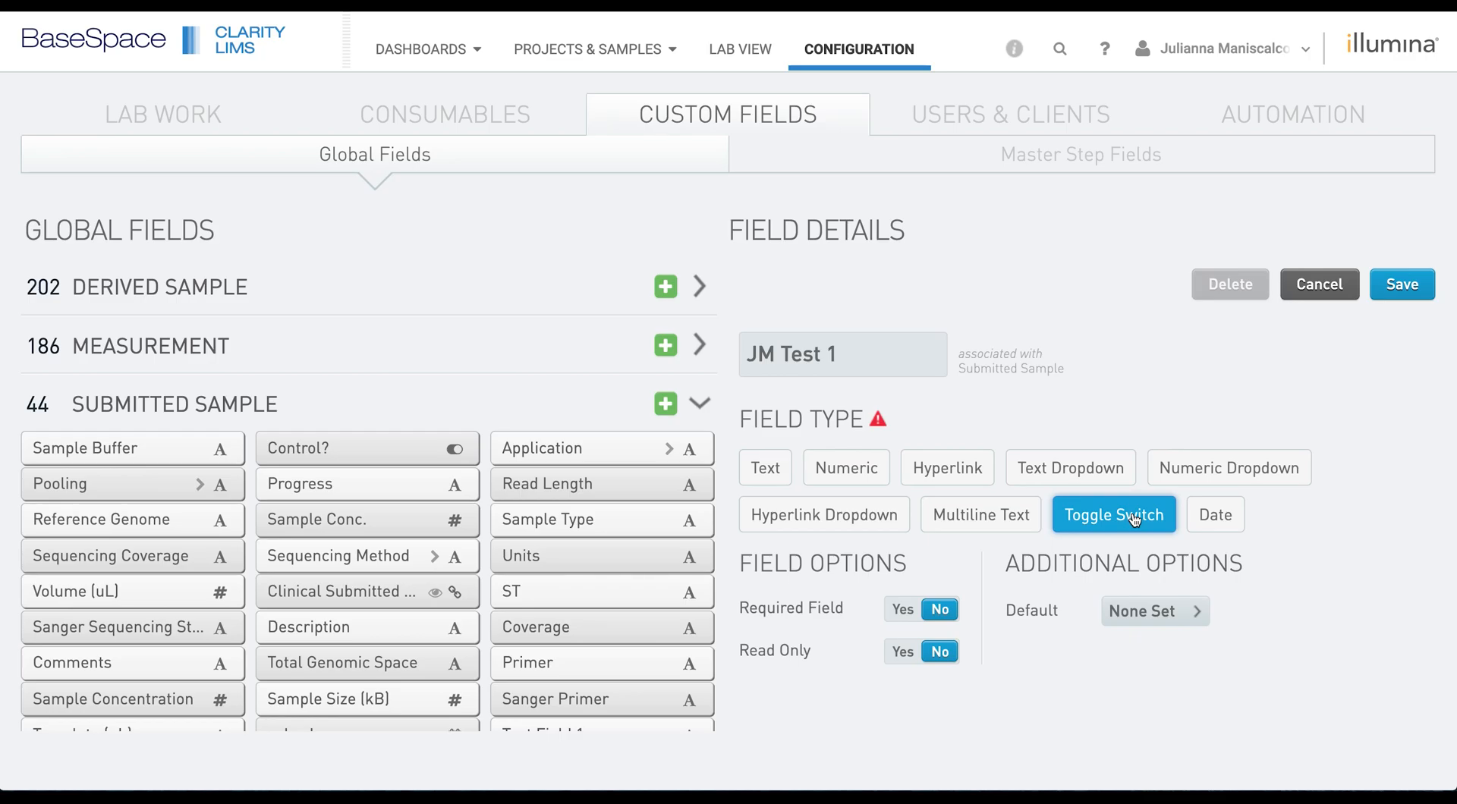
click(1222, 520)
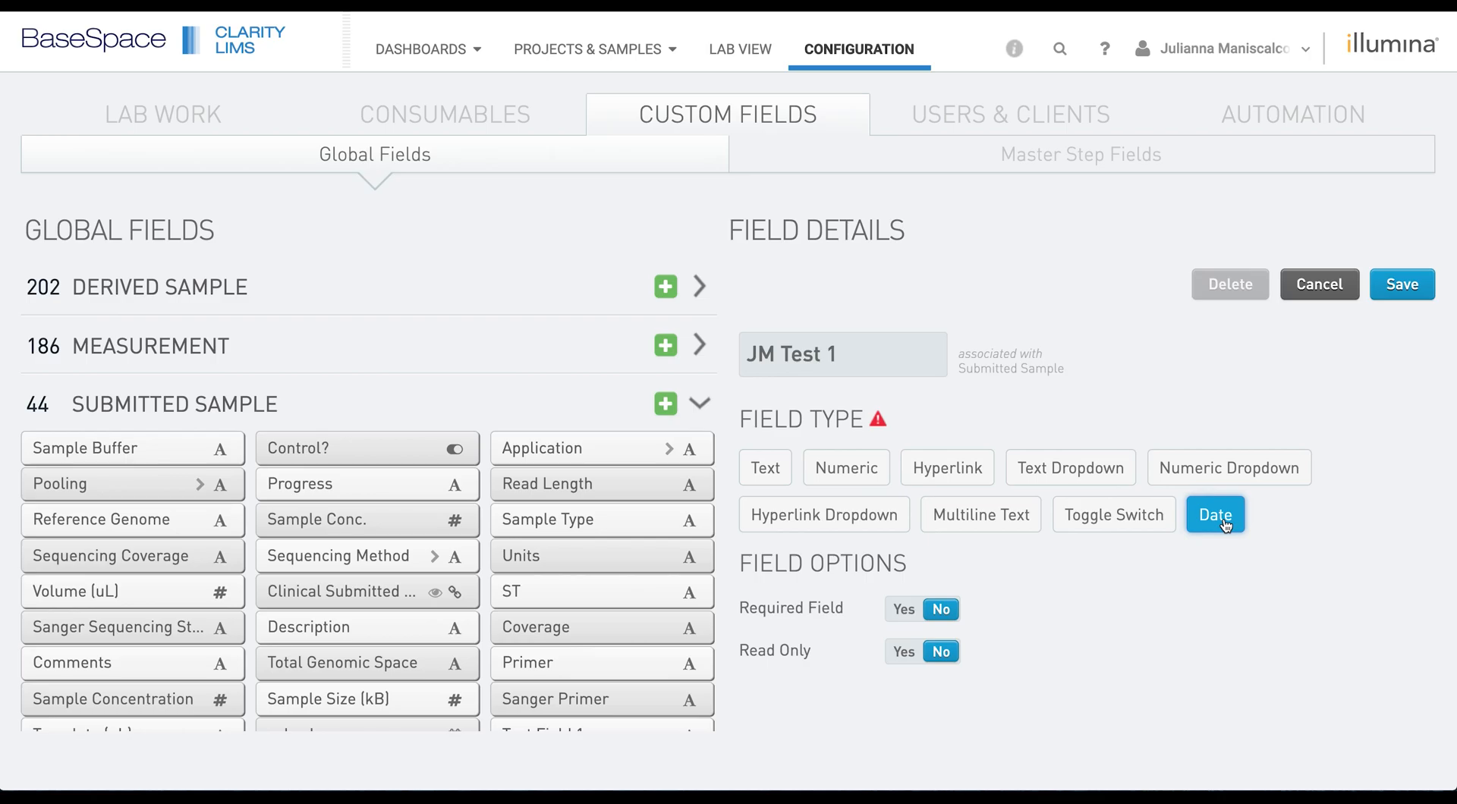
click(764, 469)
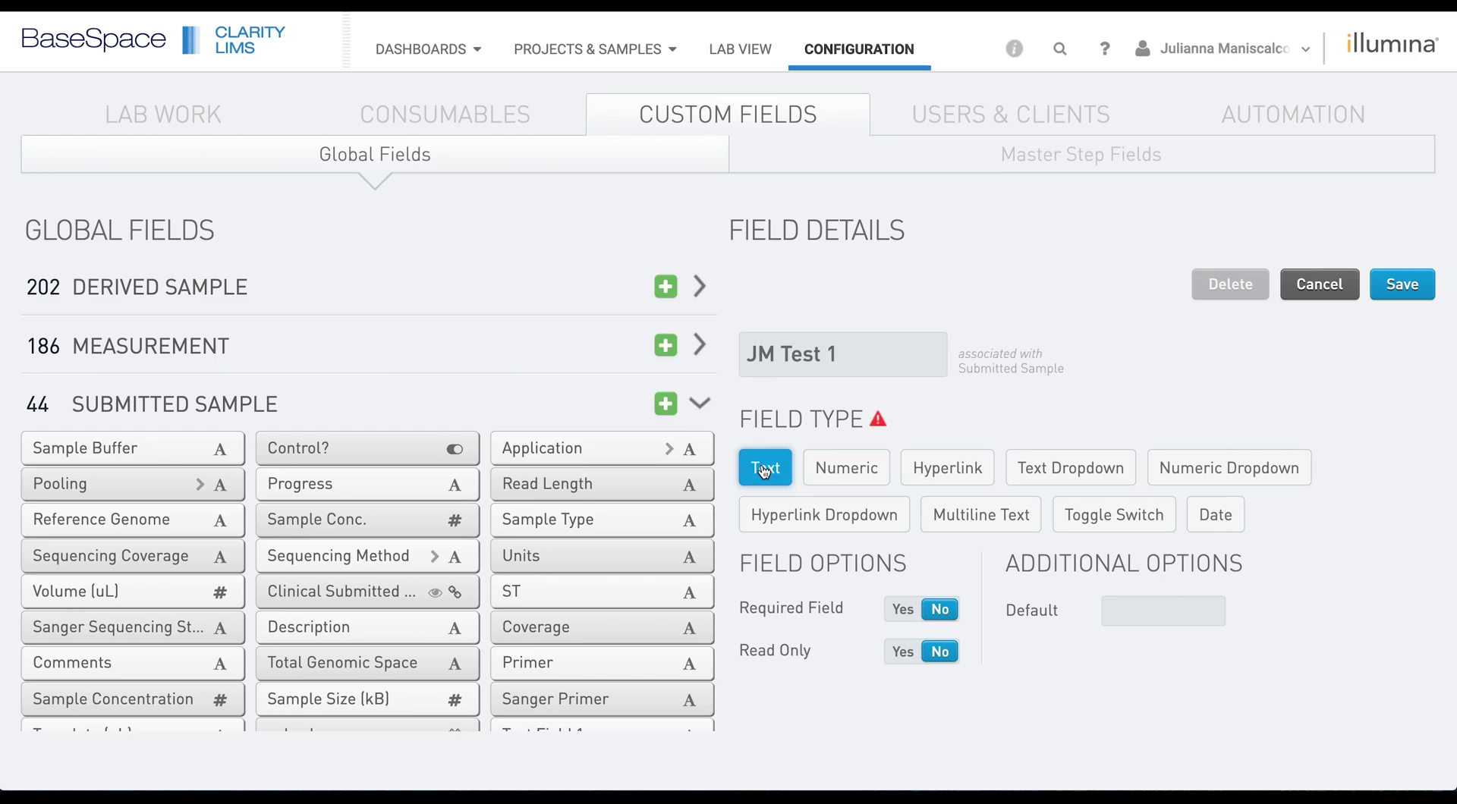
- Save the JM Test 1 text field and go to the Projects & Samples list
click(1400, 290)
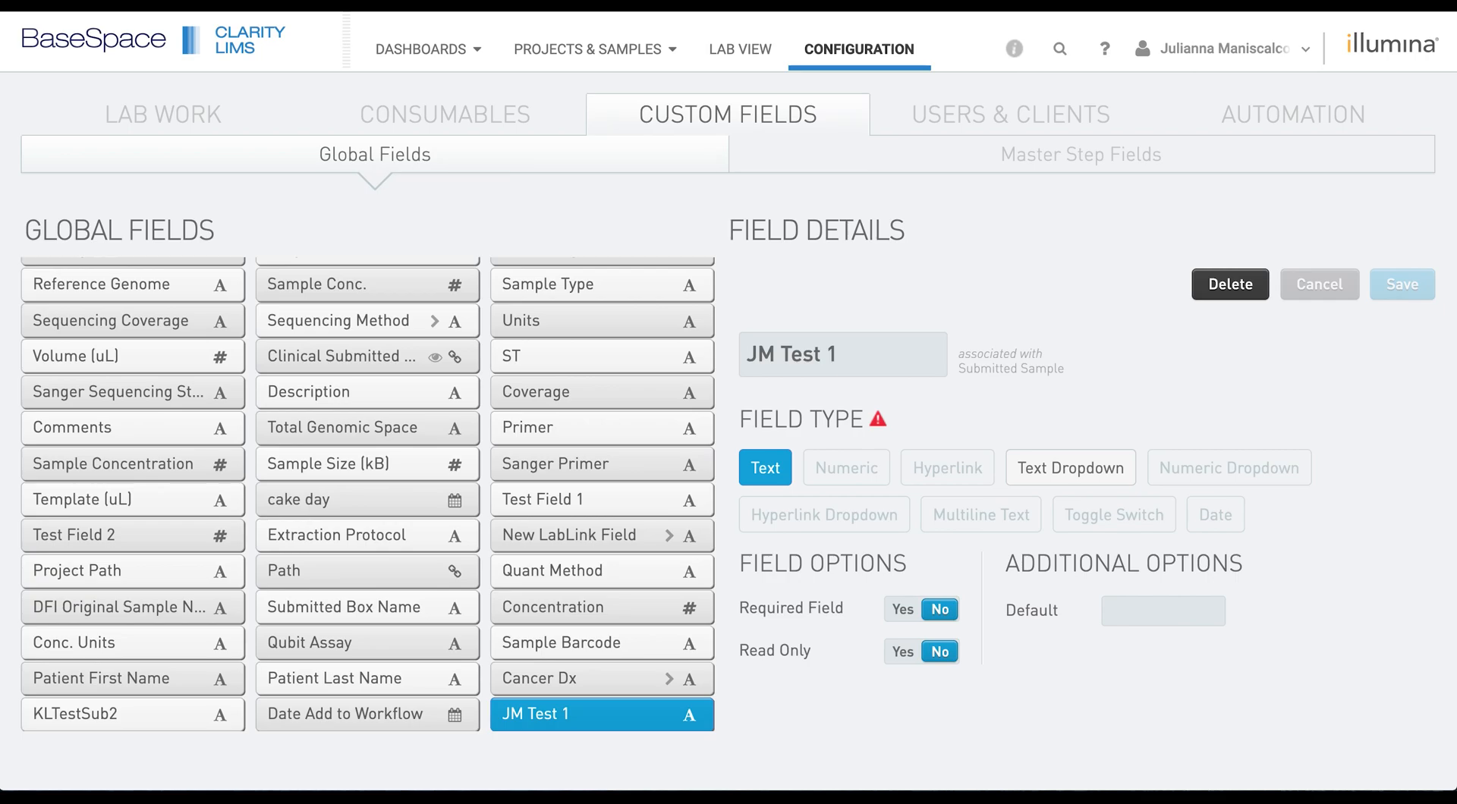
click(570, 55)
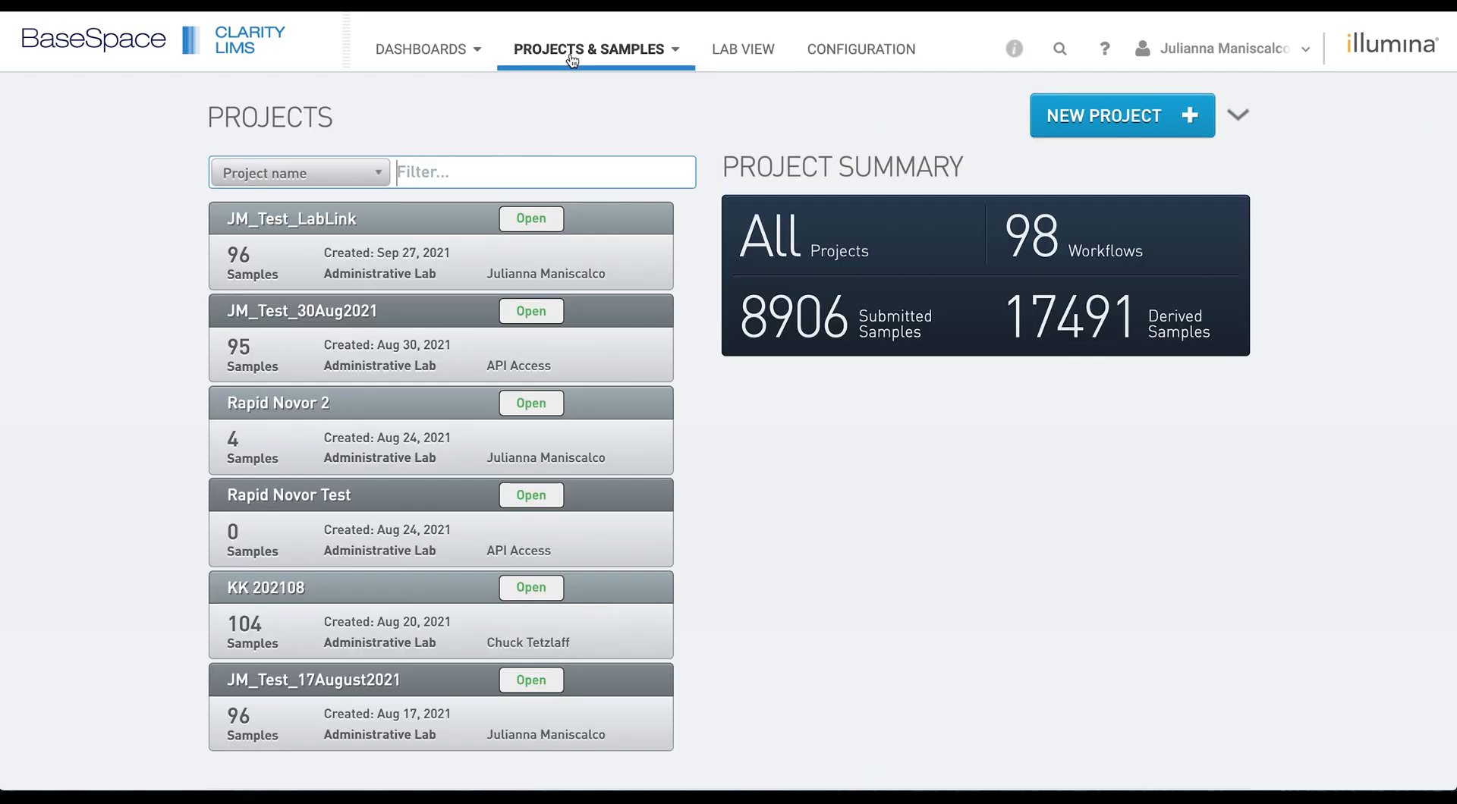
- Create and save project 'JM Test Project' with account Administrative Lab and client API Access
click(1188, 115)
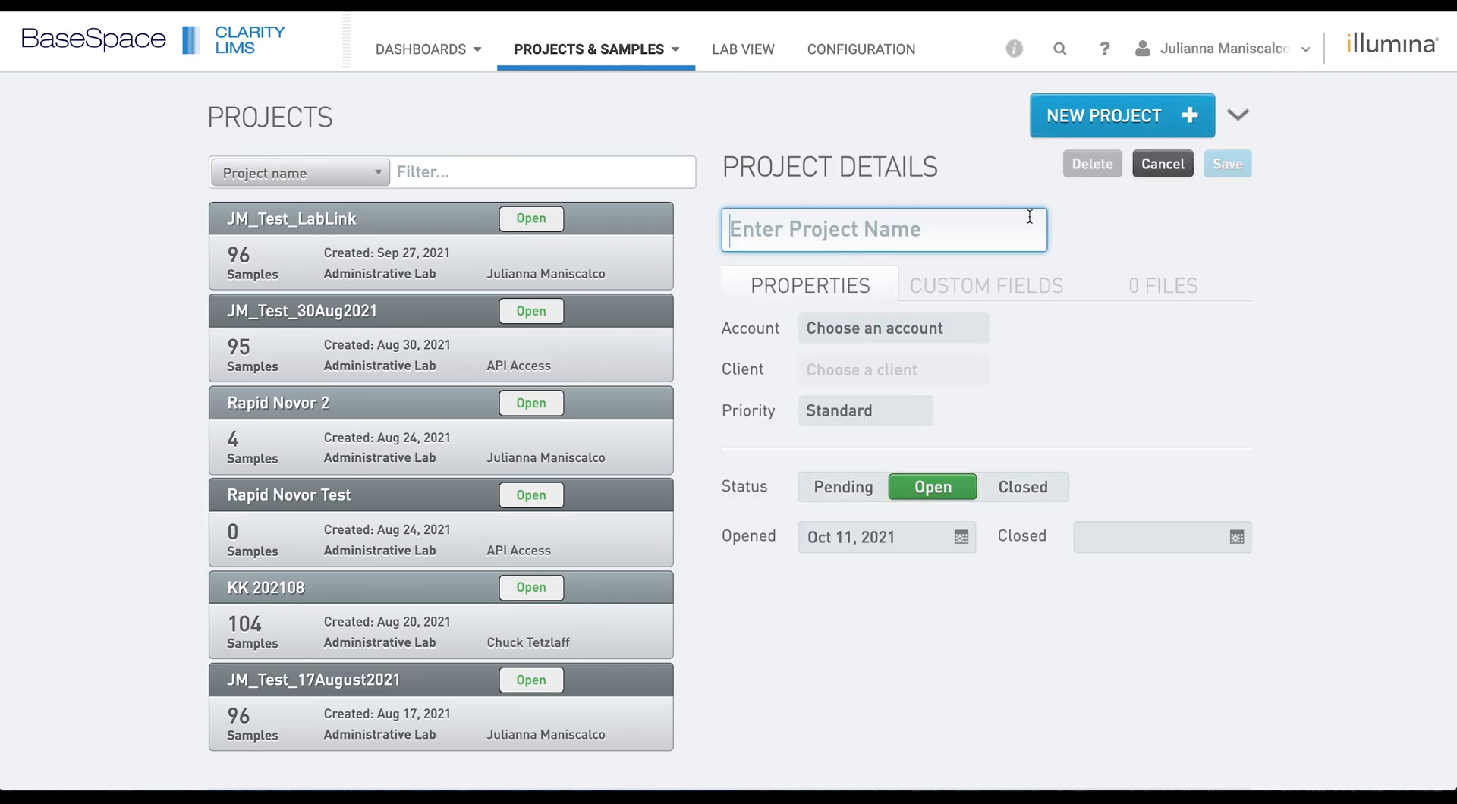
text(JM Test P)
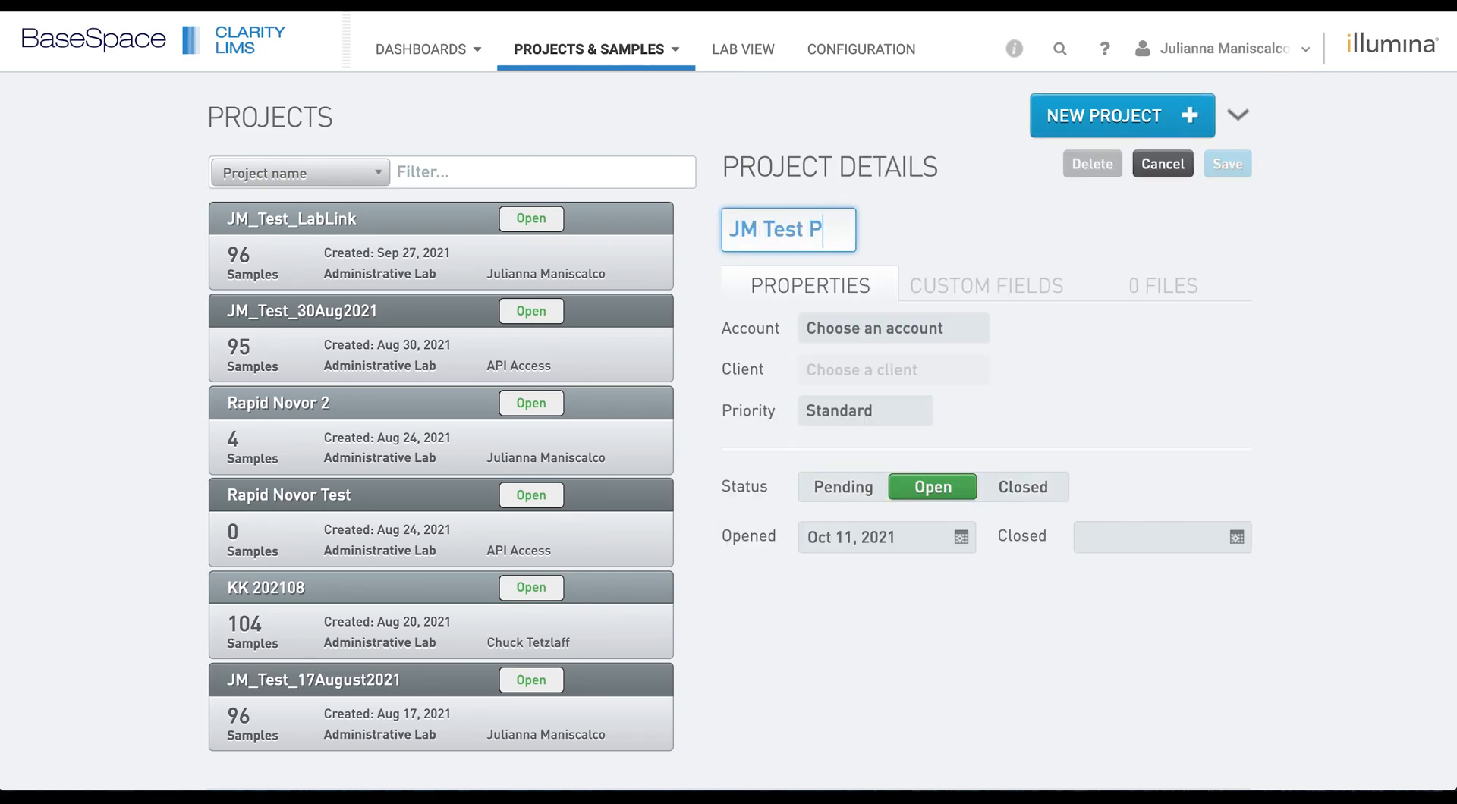
text(roject)
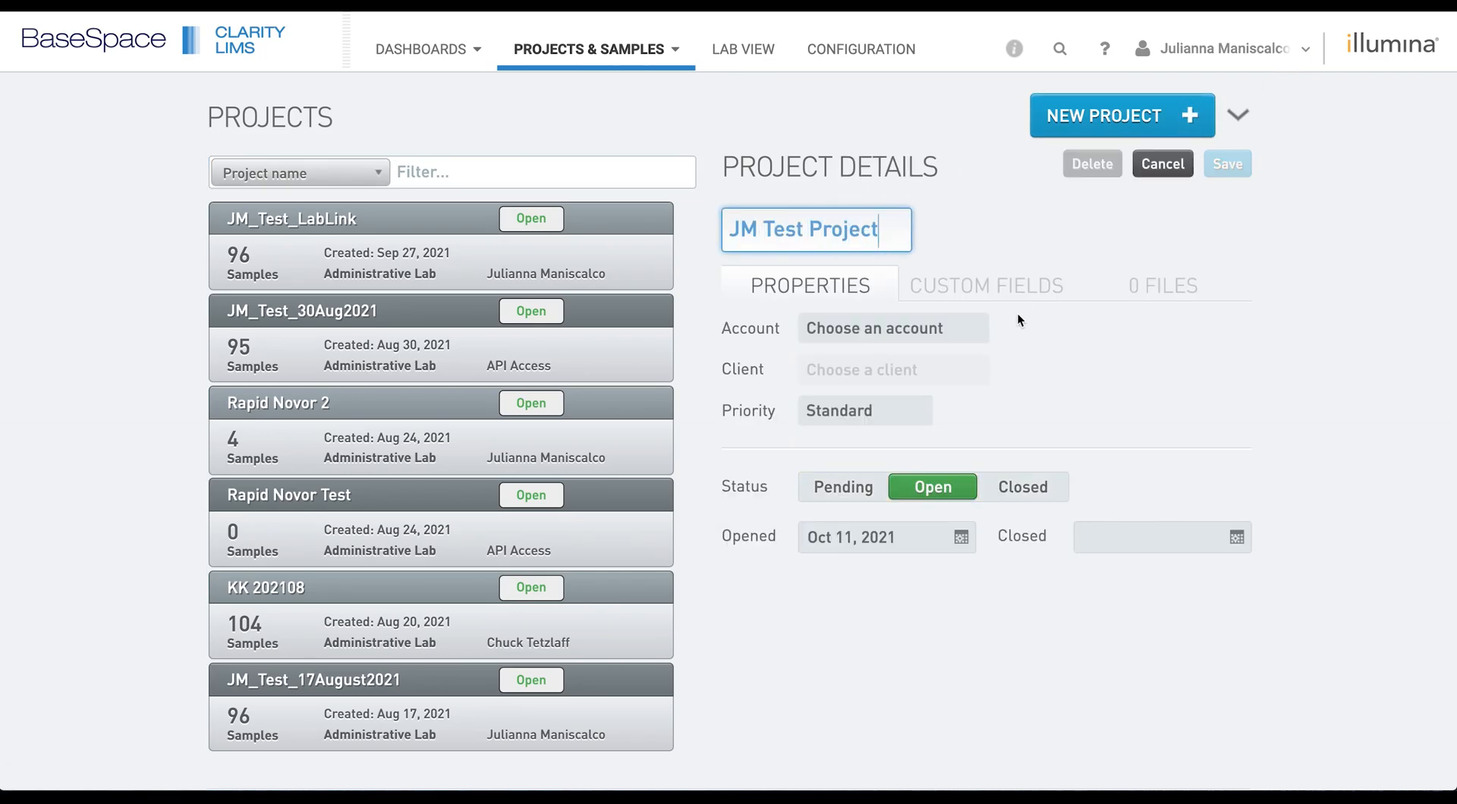
click(985, 332)
click(985, 332)
click(936, 360)
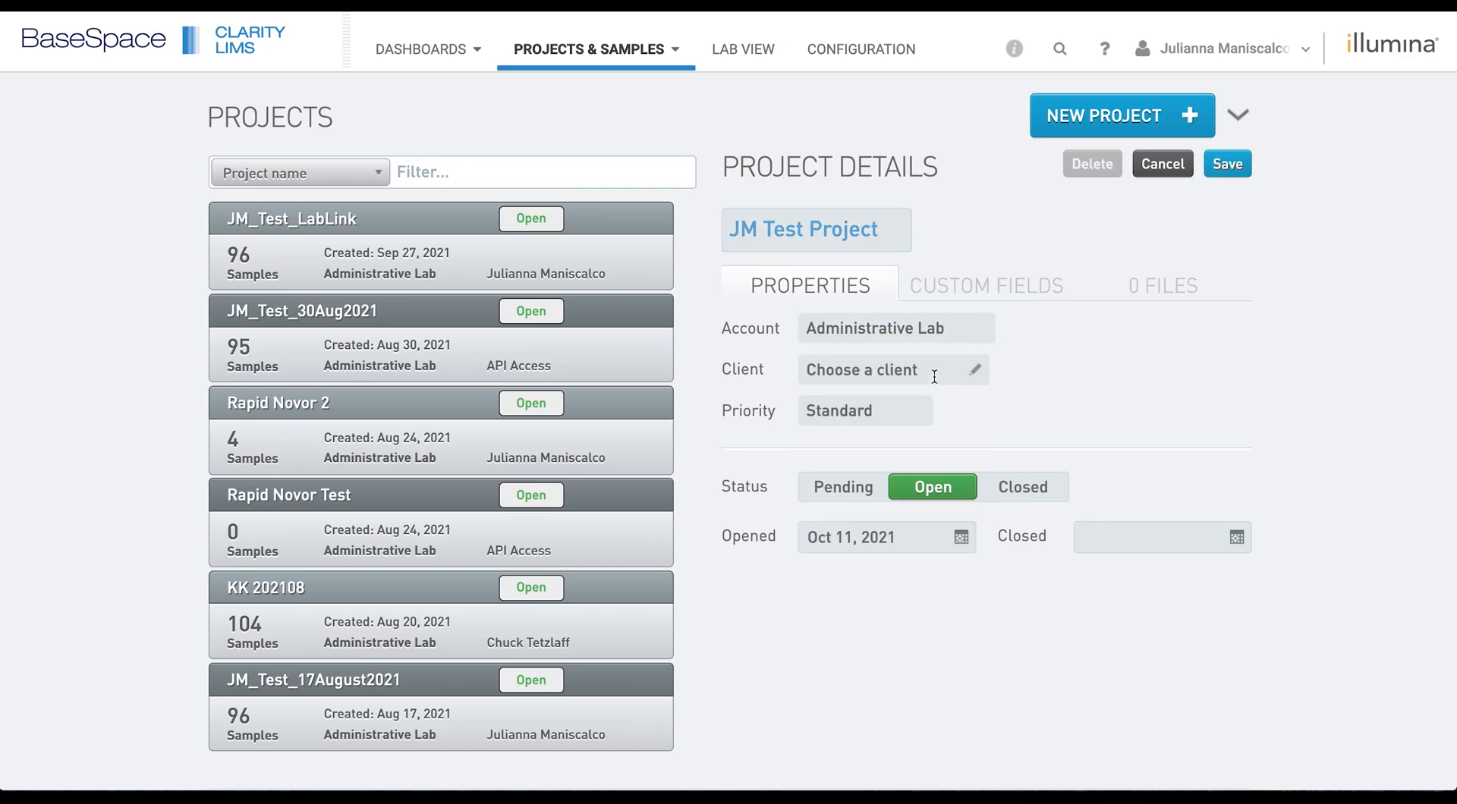
click(980, 383)
click(926, 394)
click(1234, 164)
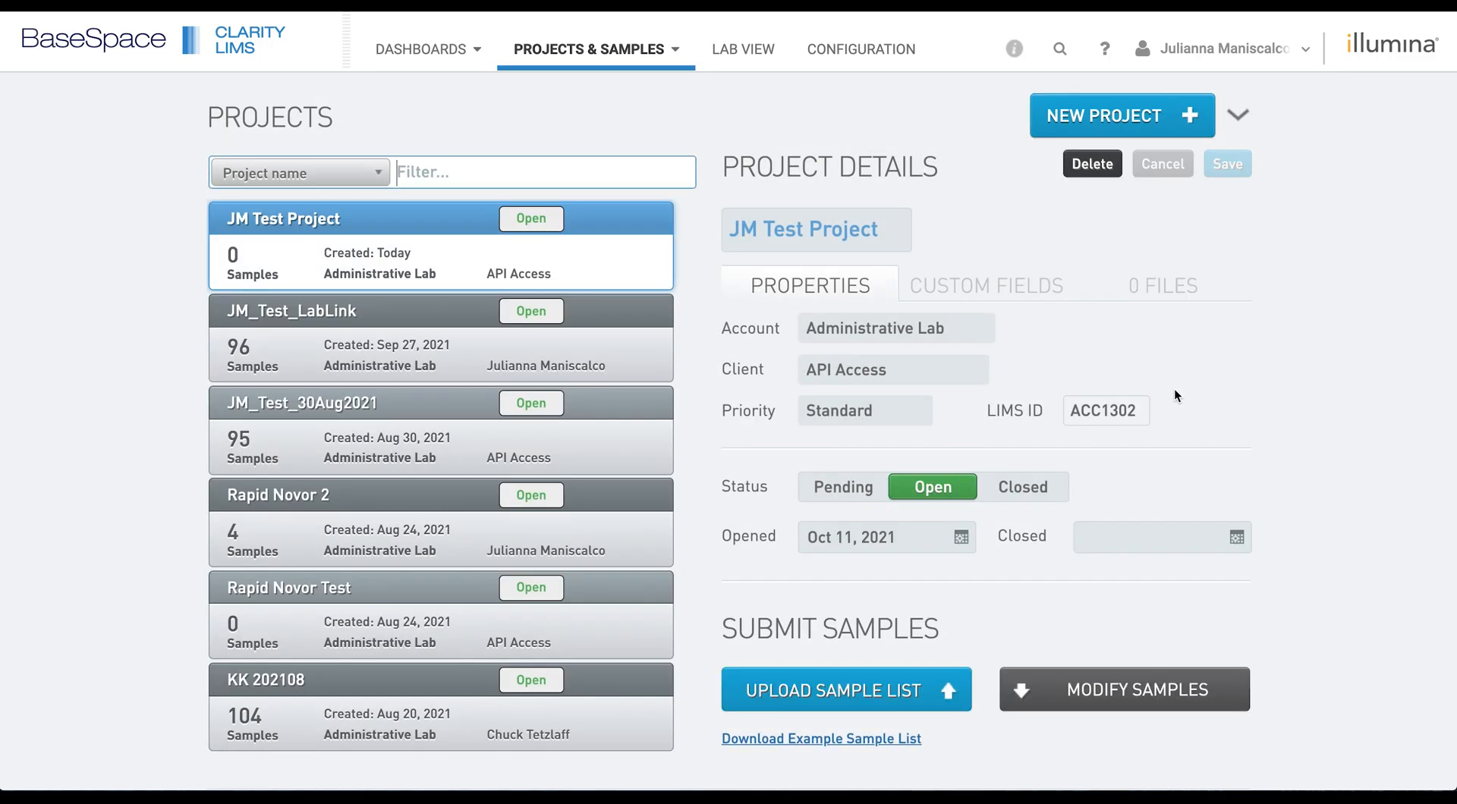
scroll(1174, 390, down, 3)
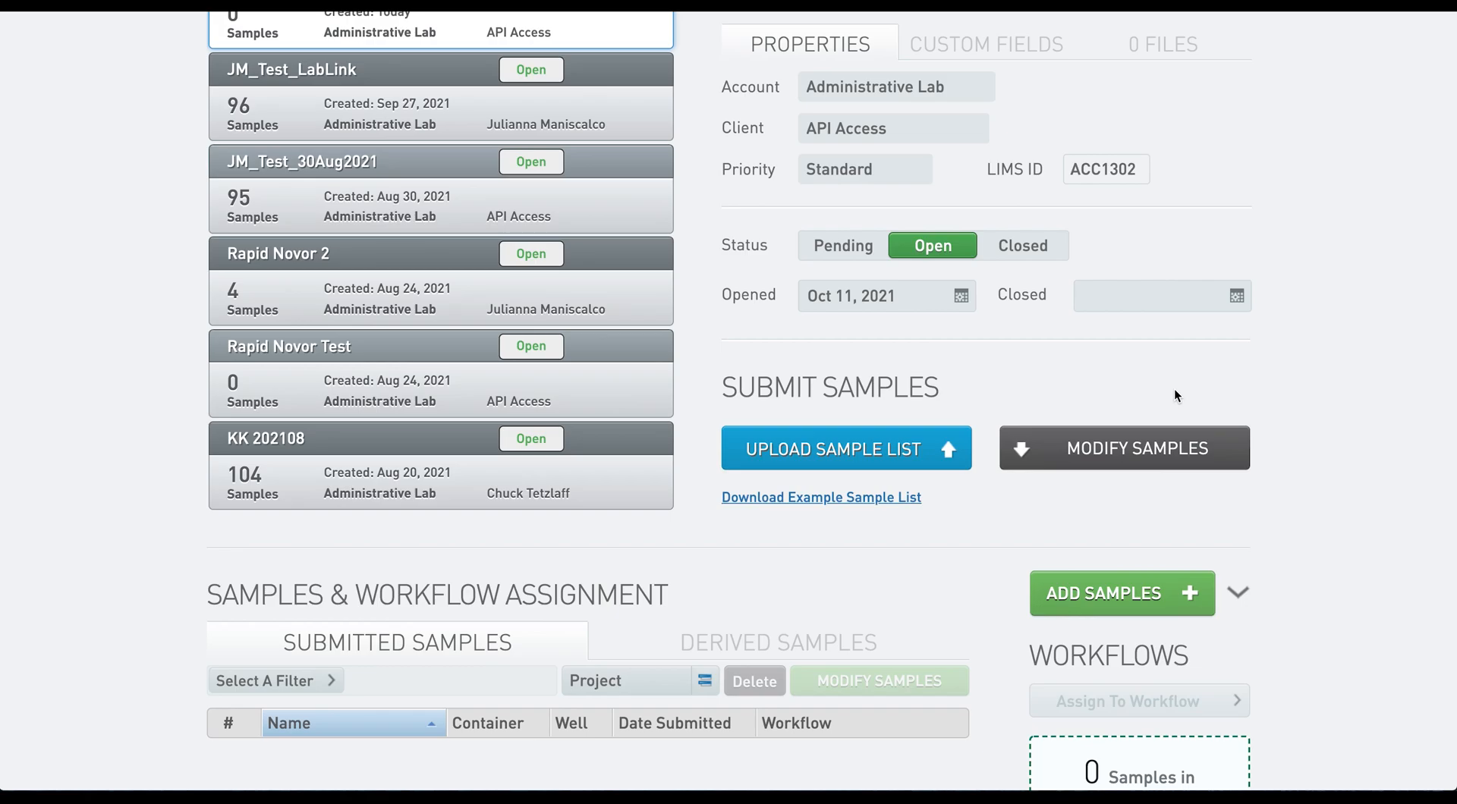
- Start adding samples to the project with three sample rows
click(1153, 594)
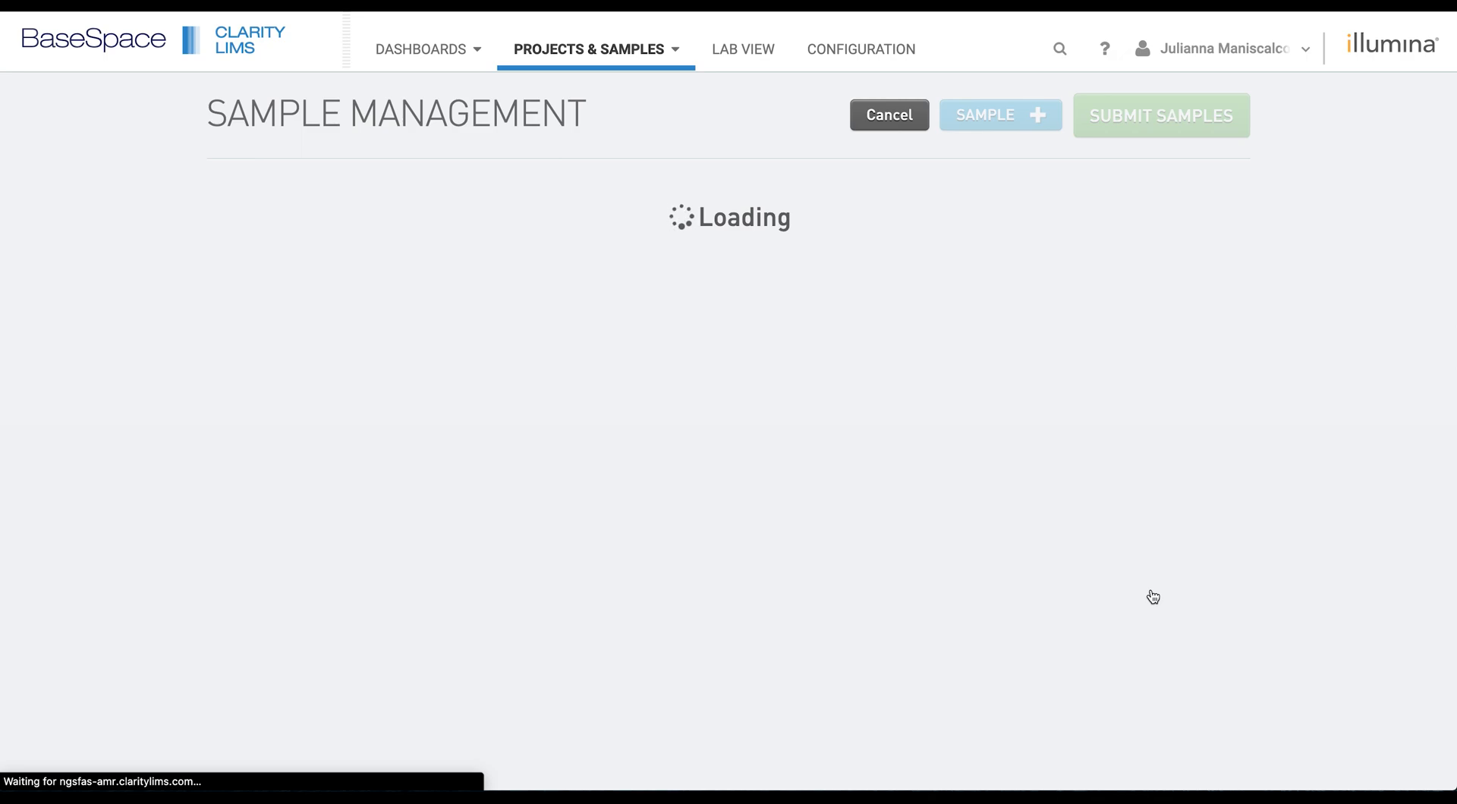
click(1013, 119)
click(1002, 116)
scroll(838, 351, down, 4)
scroll(712, 299, down, 5)
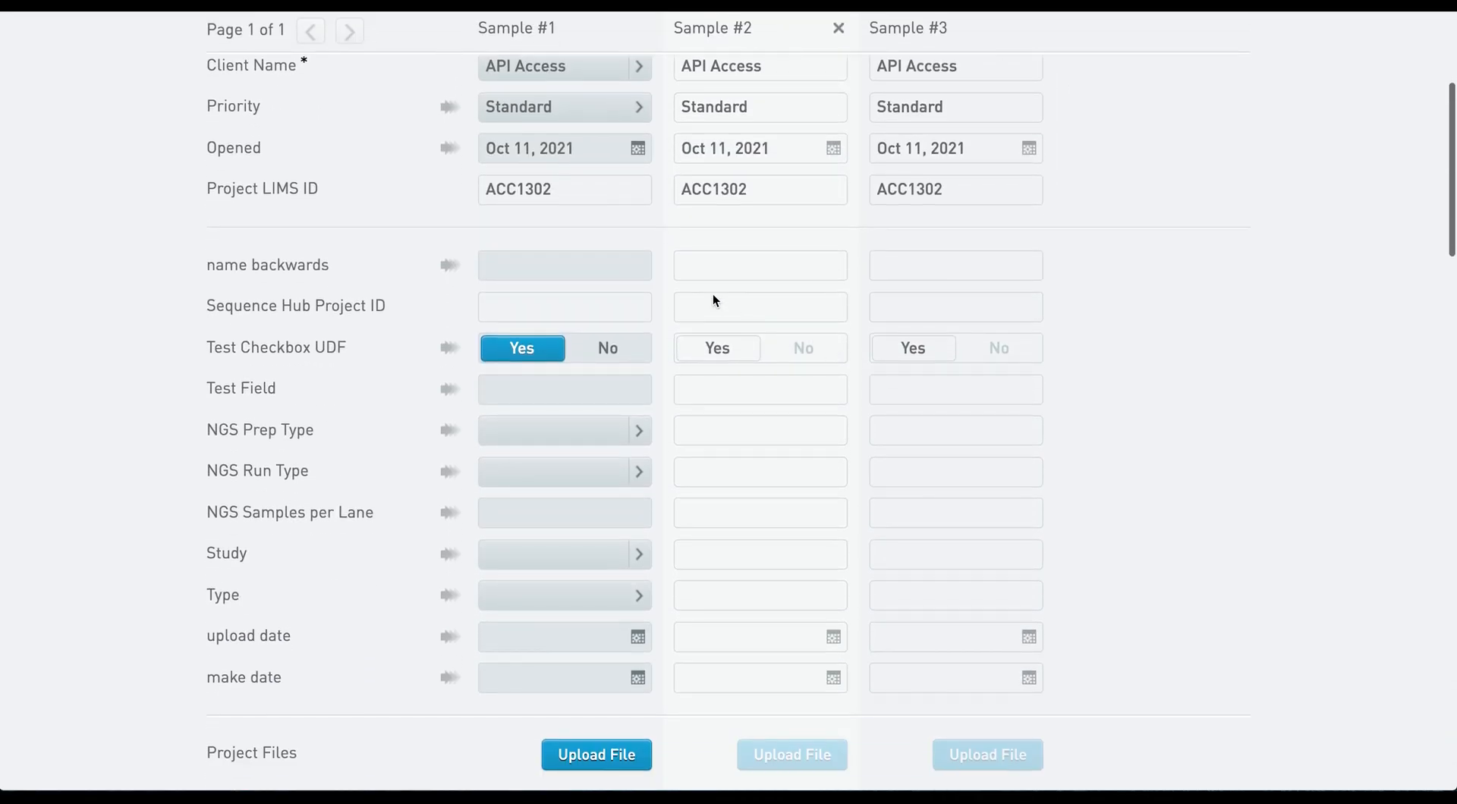
- Name the three submitted samples JM1, JM2 and JM3
click(540, 543)
text(JM2)
key(BackSpace)
text(1)
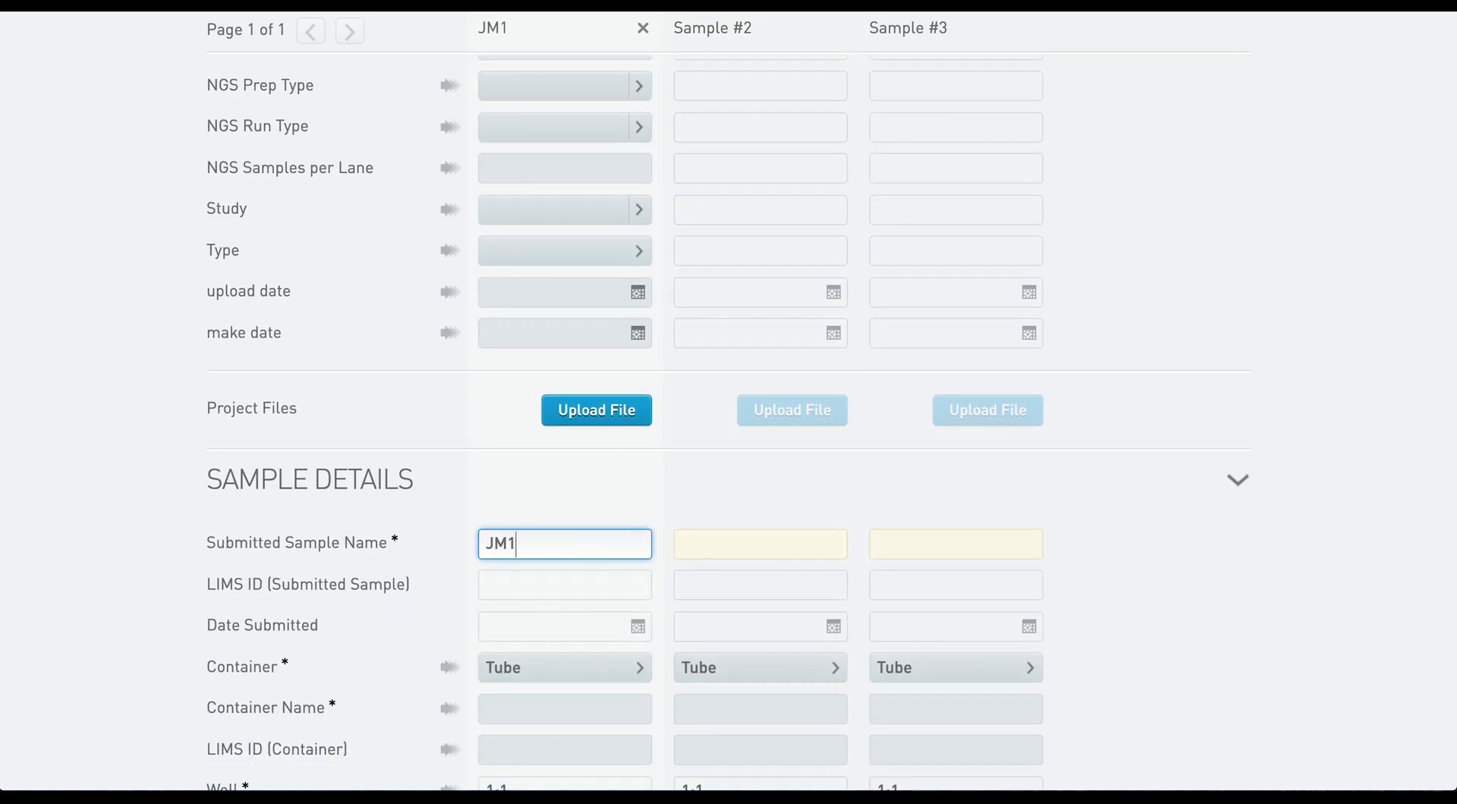
key(Tab)
text(JM3)
key(BackSpace)
text(2)
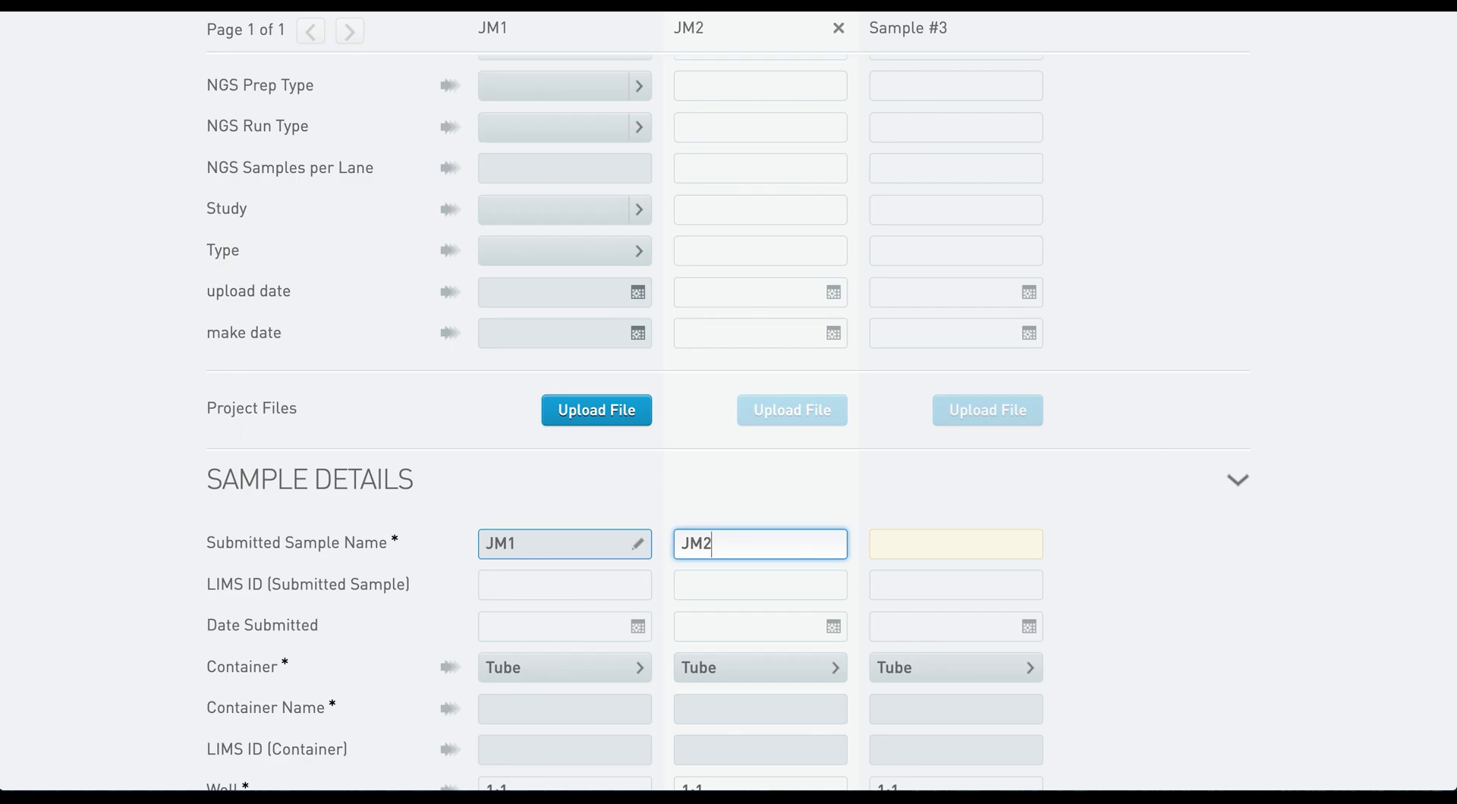
key(Tab)
text(JM3)
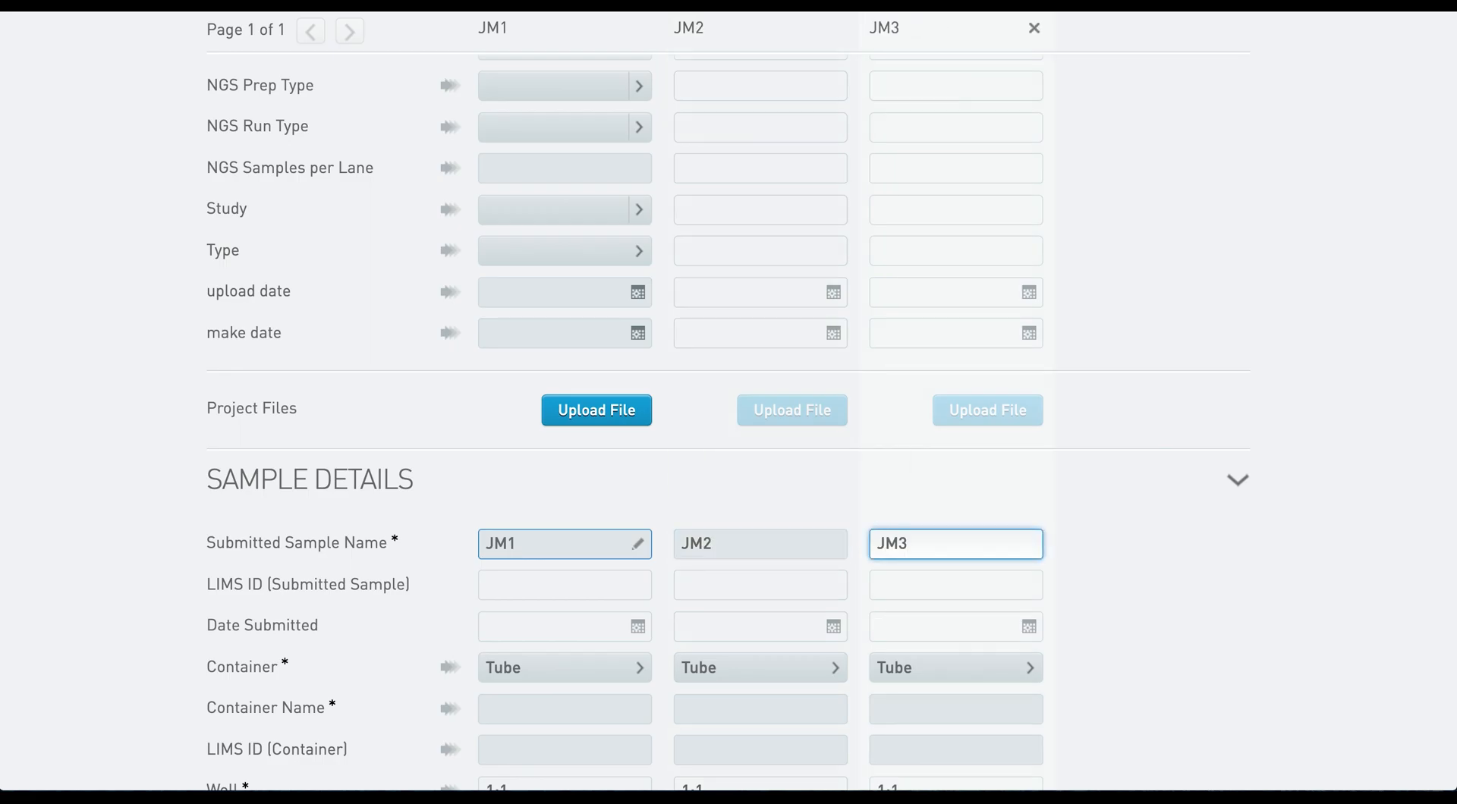
scroll(564, 543, down, 1)
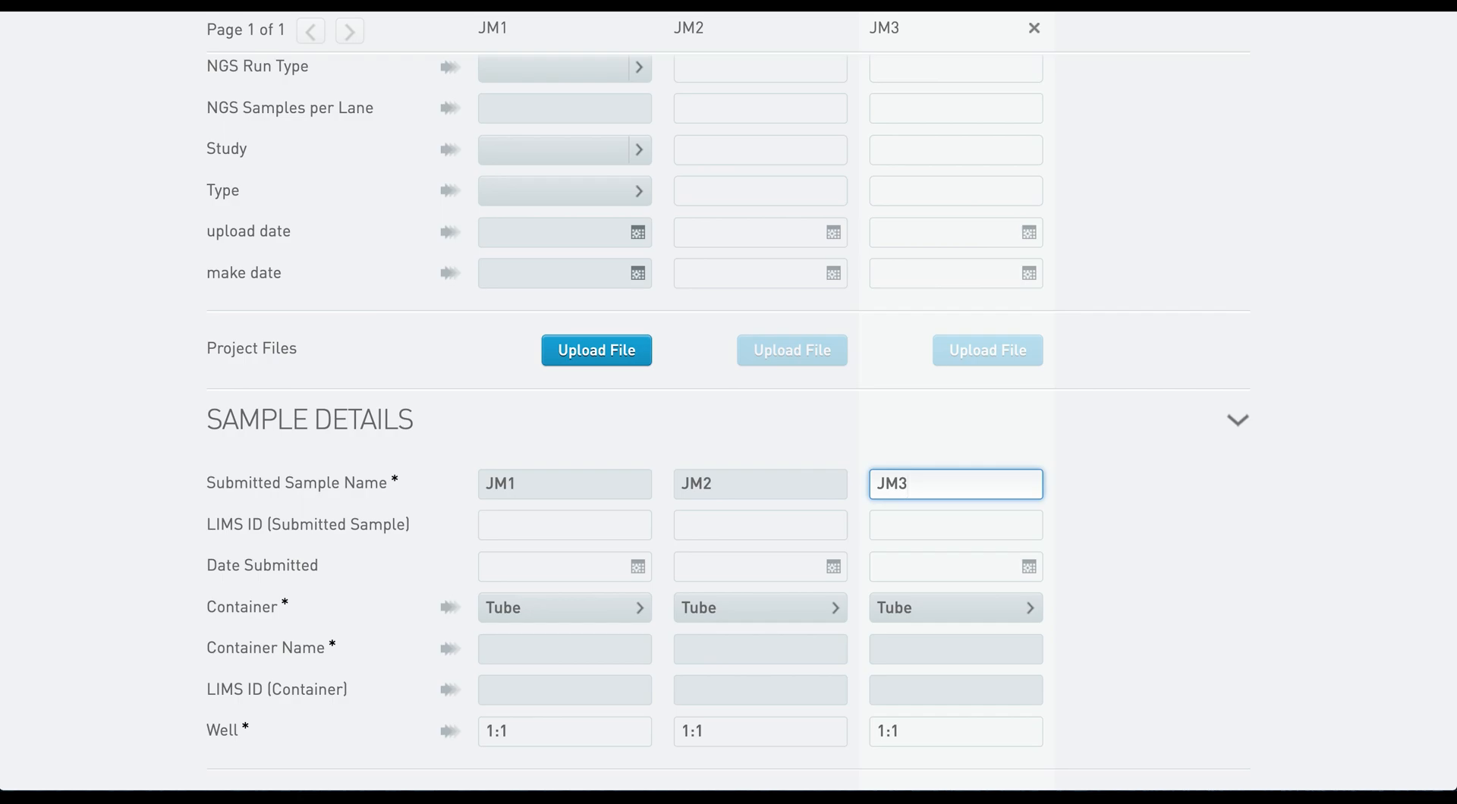
scroll(728, 418, down, 15)
scroll(564, 304, down, 12)
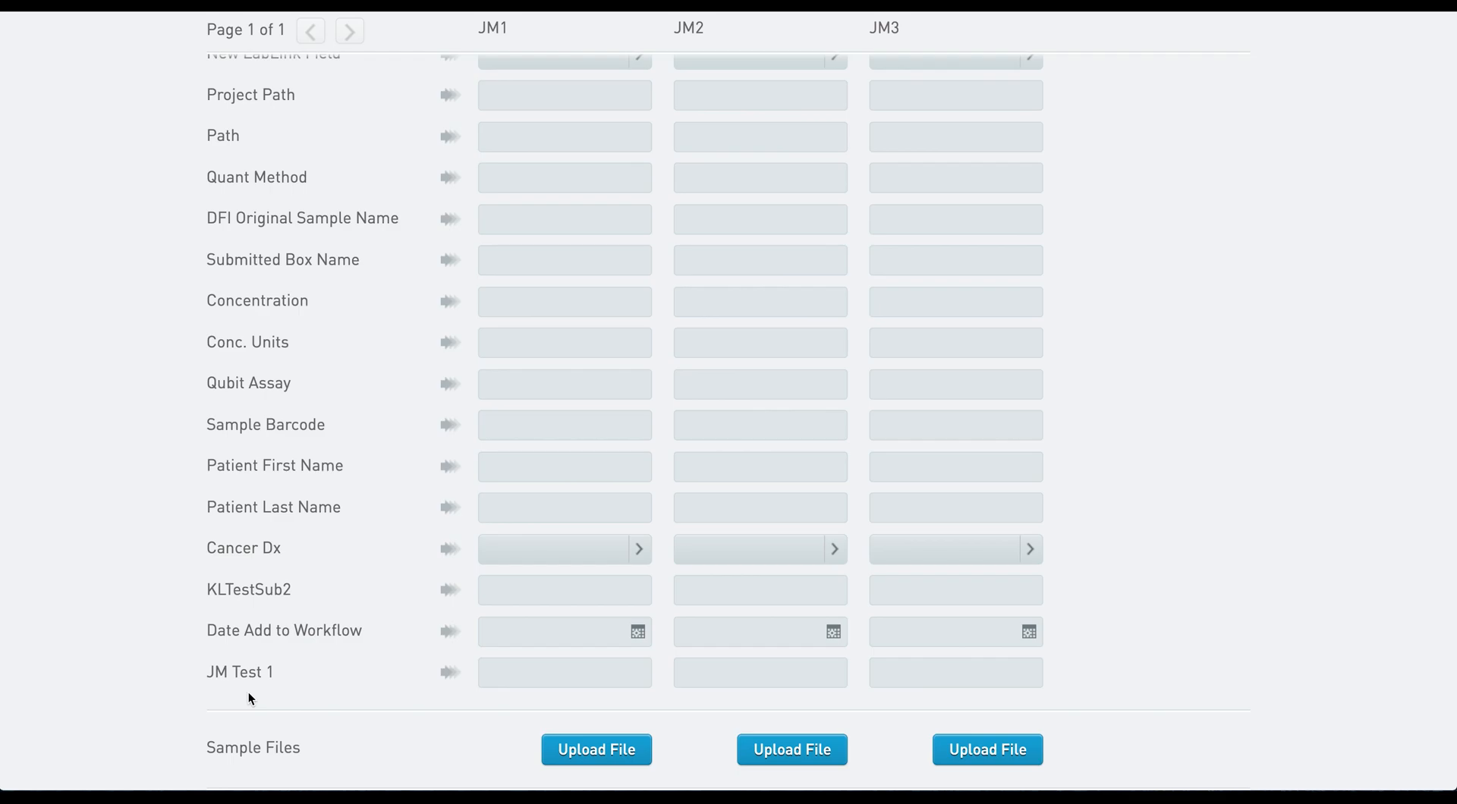
- Enter JM Test 1 values ASDFG, SDFGH and ERTYU for JM1, JM2, JM3 and submit the samples
click(530, 674)
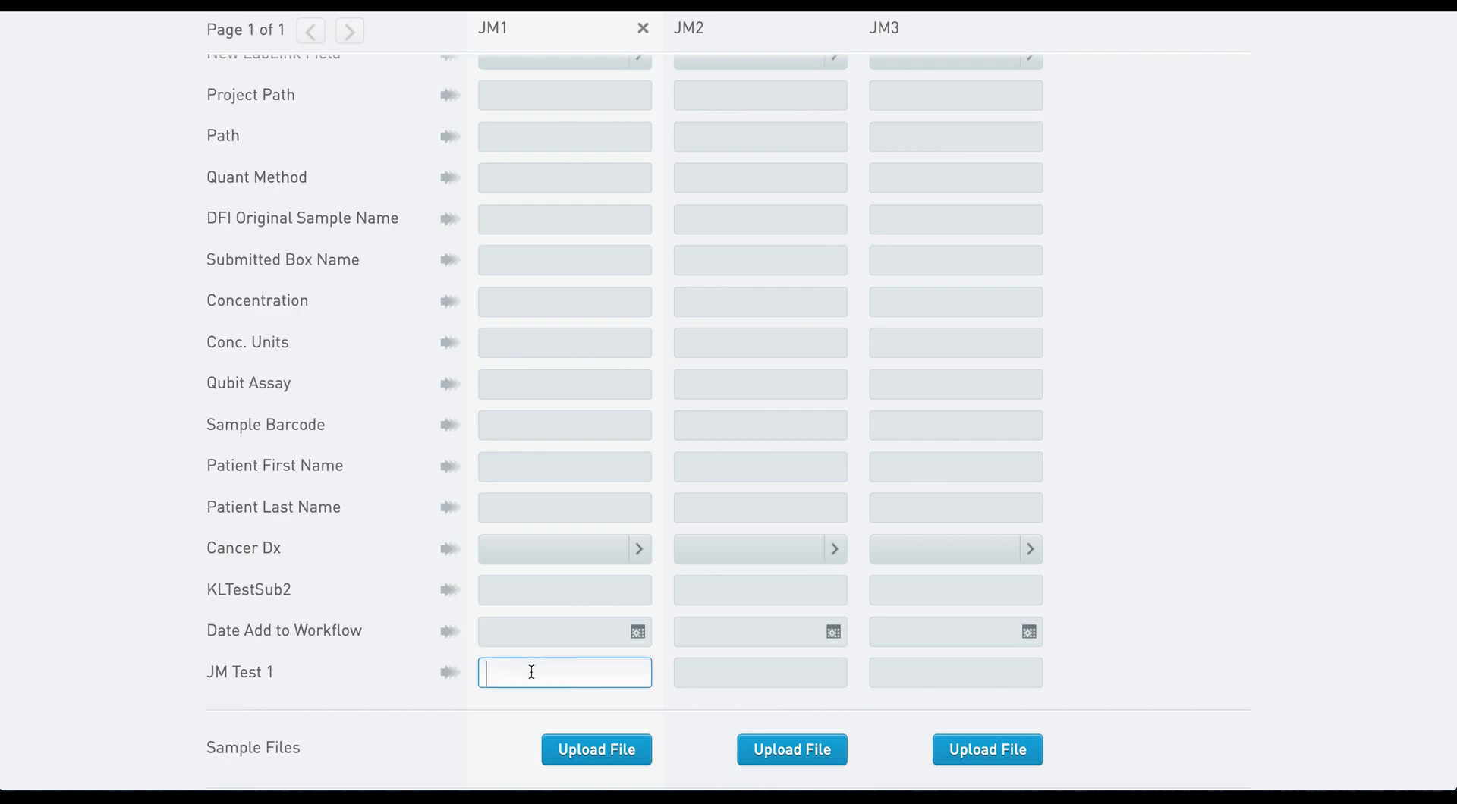
text(ASDFG)
key(Tab)
text(SDFGH)
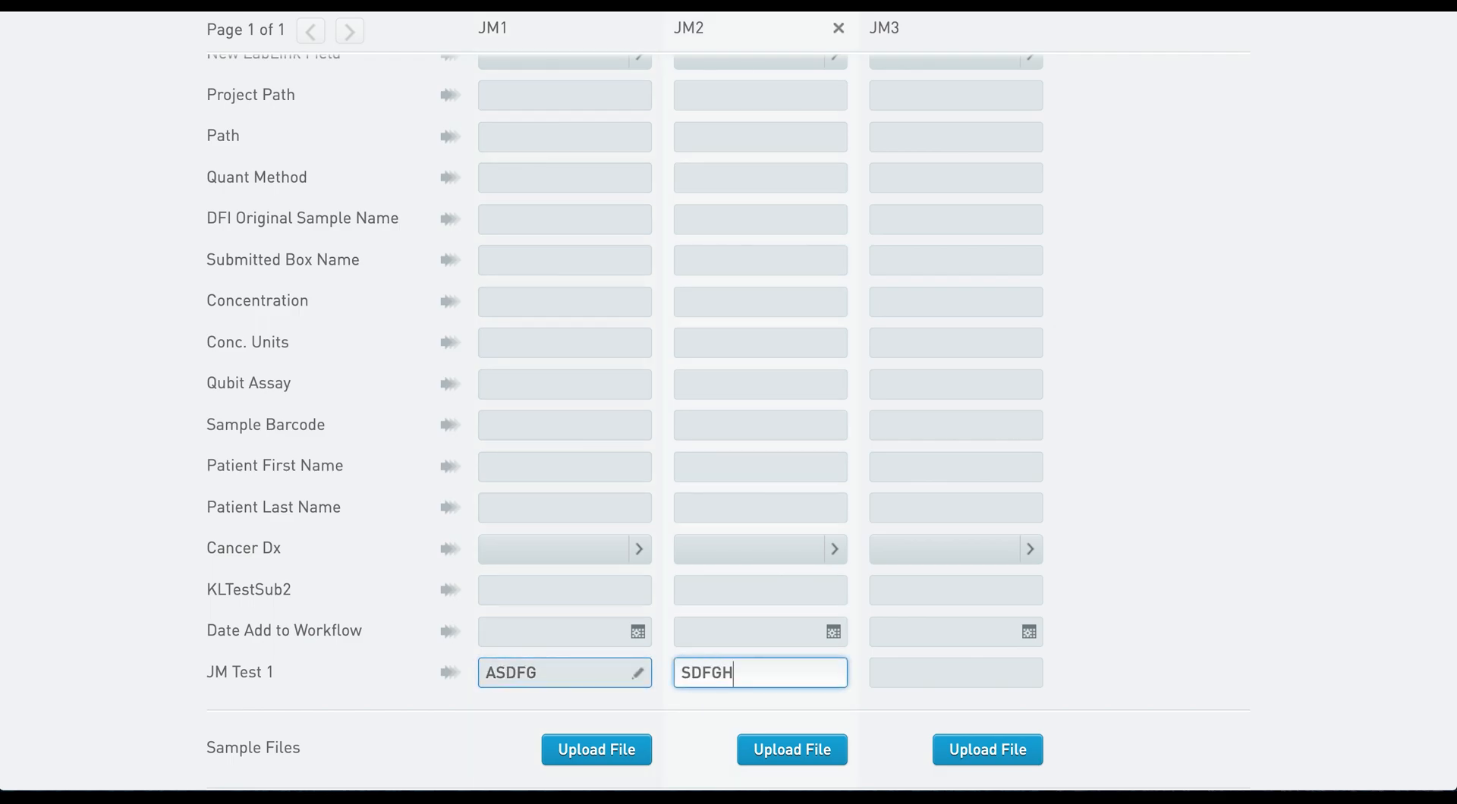
key(Tab)
text(ERTYU)
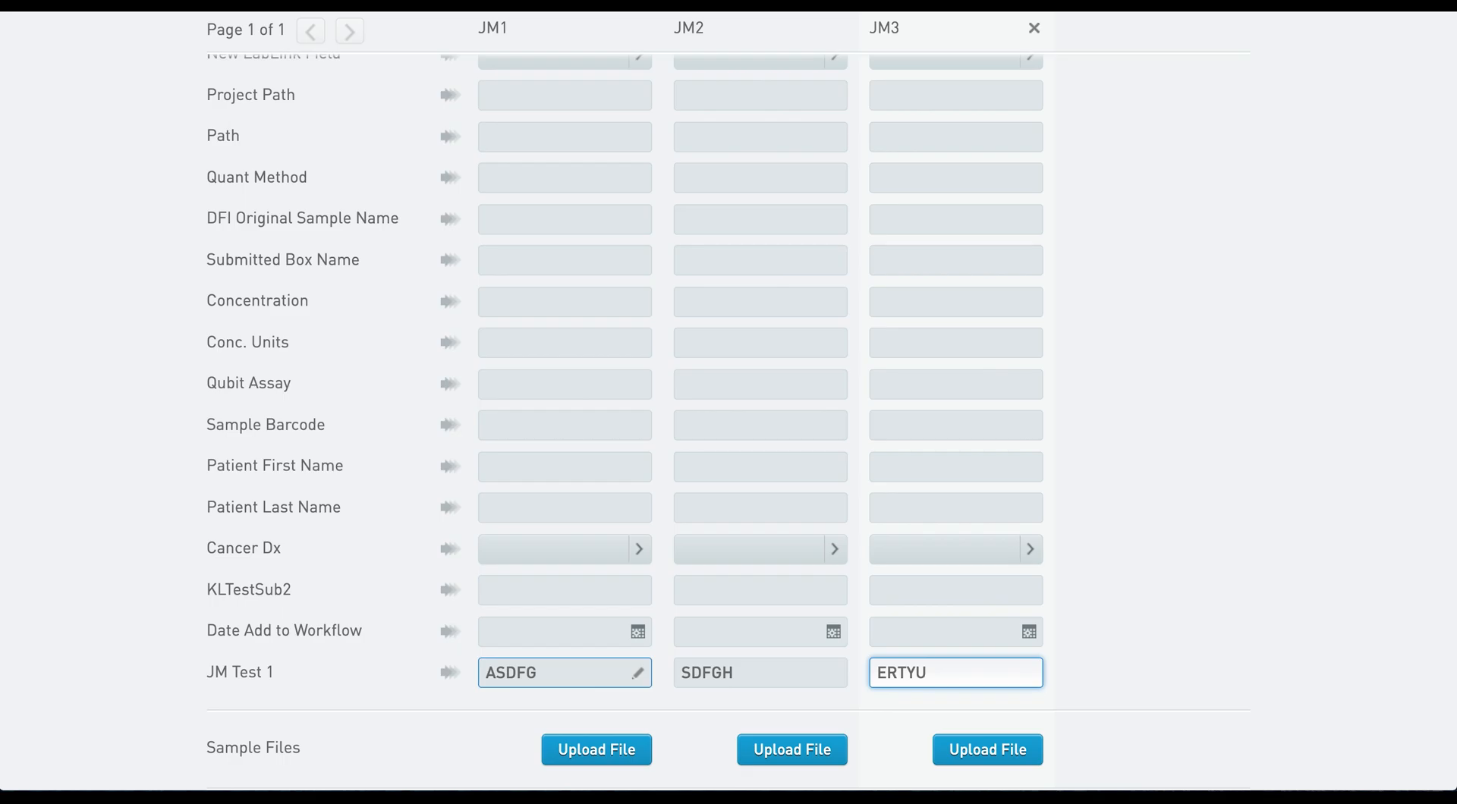
scroll(1265, 433, up, 1)
scroll(1263, 426, up, 15)
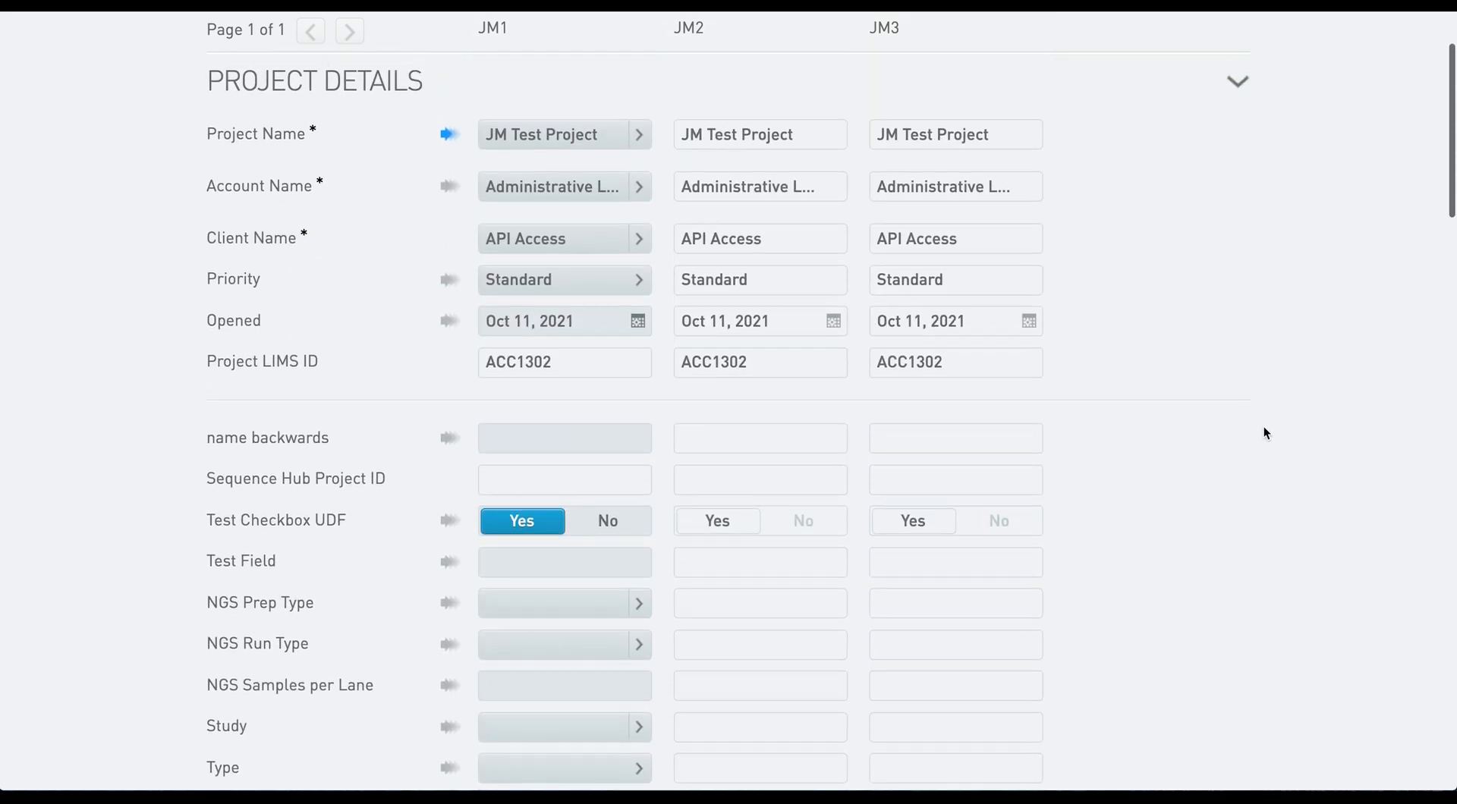
click(1136, 128)
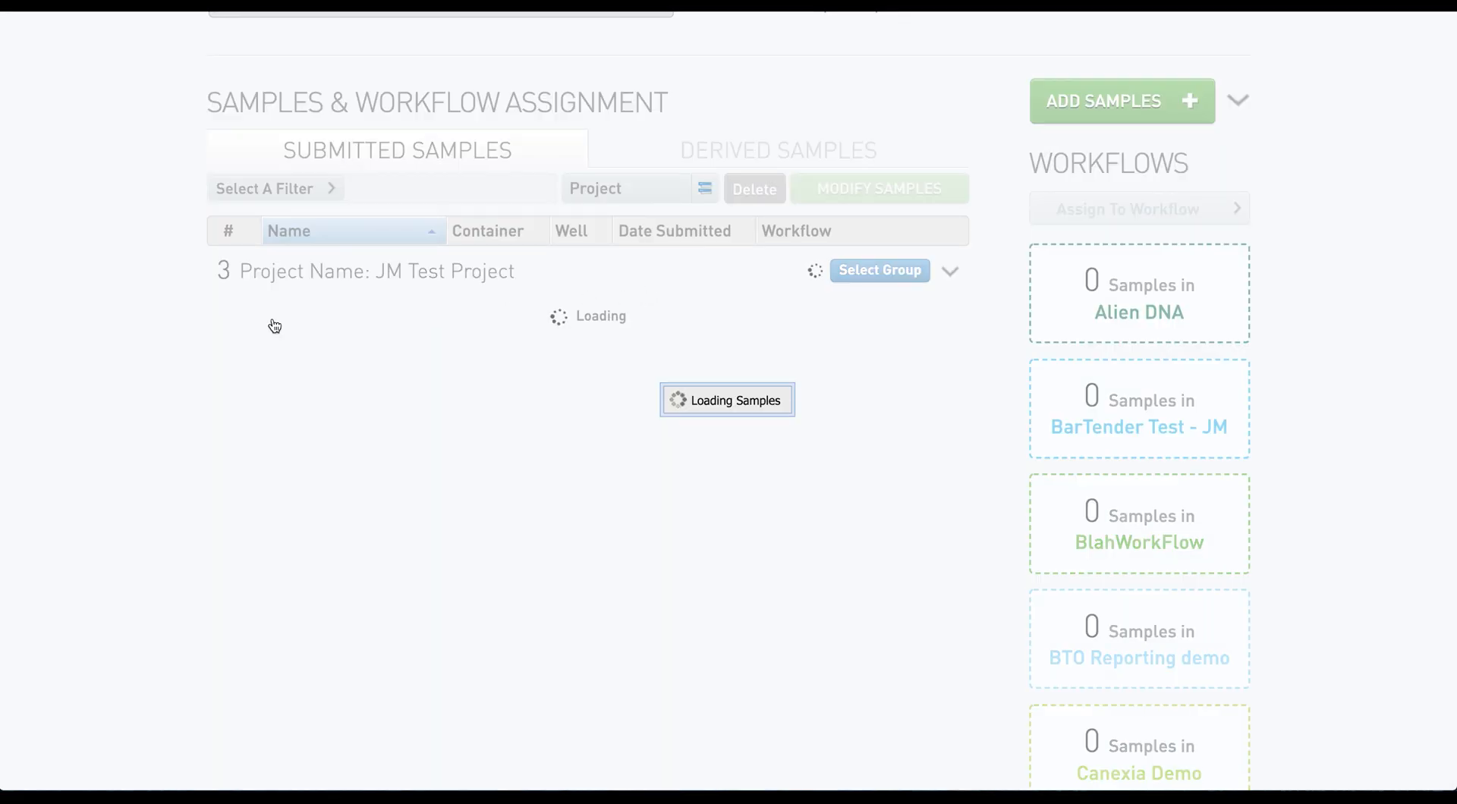
- Check JM1's JM Test 1 value from its info icon in the Submitted Samples list
mouse_move(322, 316)
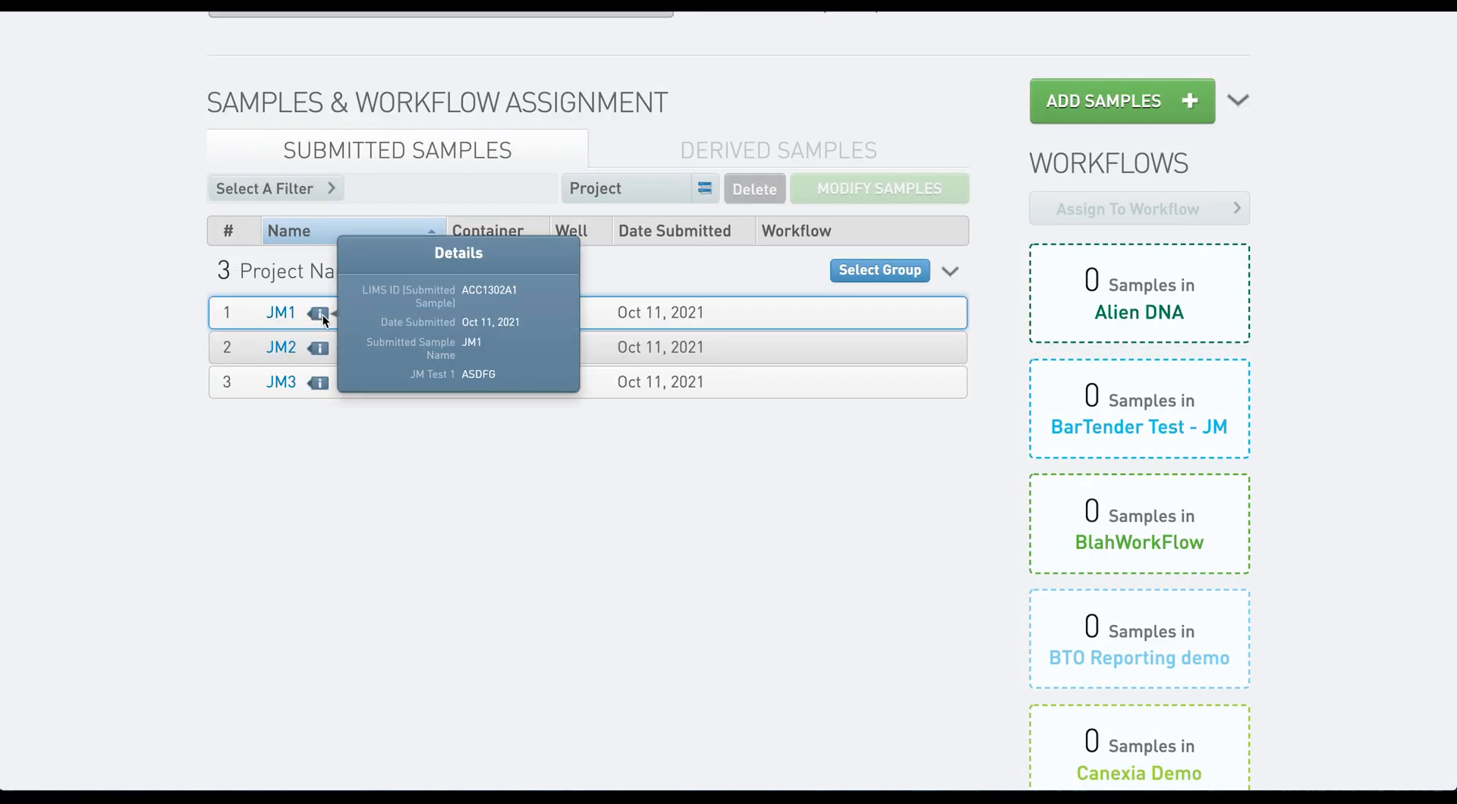